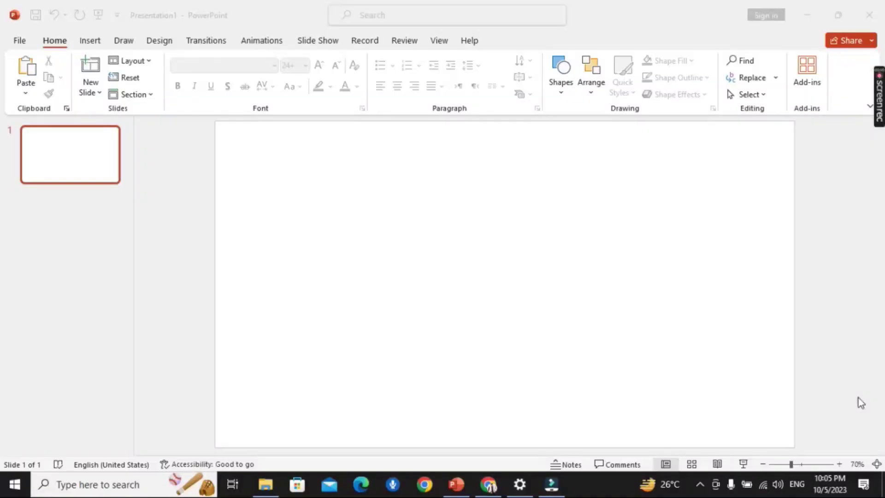
- Draw a large rounded square and centre it on the slide
{"action": "left_click", "coordinate": [94, 39]}
{"action": "left_click", "coordinate": [223, 100]}
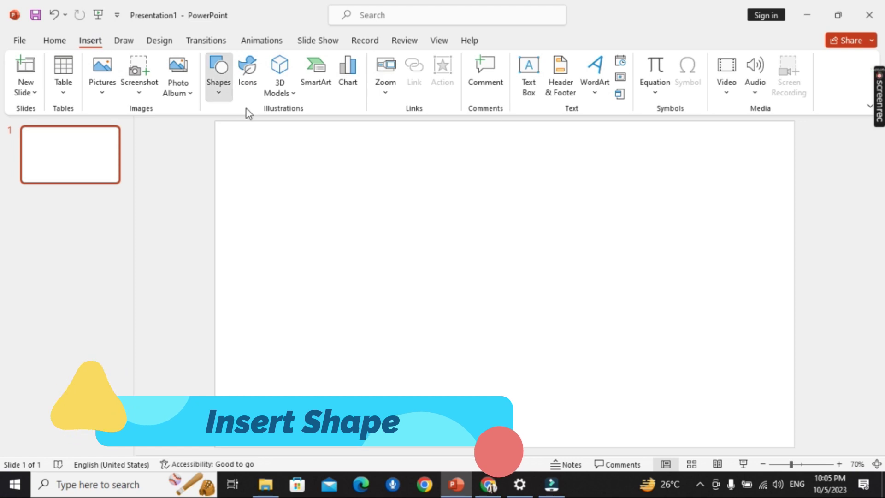
{"action": "left_click", "coordinate": [278, 130]}
{"action": "mouse_move", "coordinate": [434, 222]}
{"action": "left_mouse_down"}
{"action": "mouse_move", "coordinate": [616, 319]}
{"action": "mouse_move", "coordinate": [566, 311]}
{"action": "left_mouse_up"}
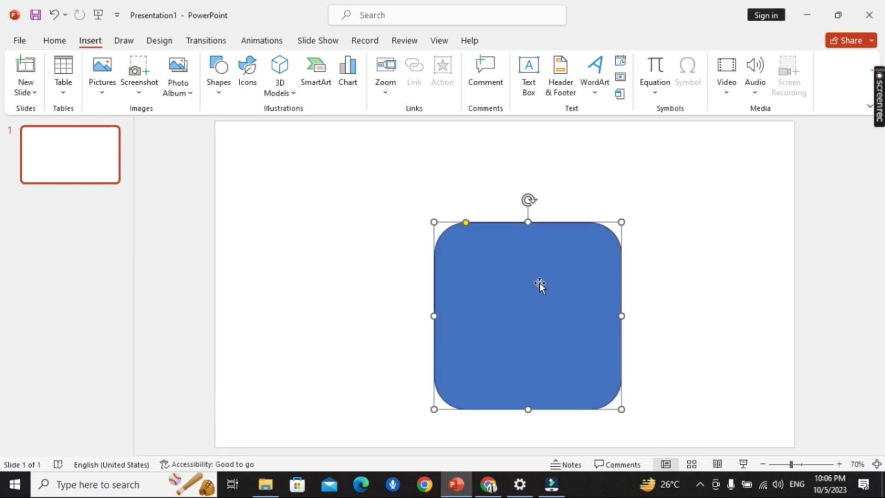
{"action": "left_click_drag", "start_coordinate": [539, 284], "coordinate": [541, 274]}
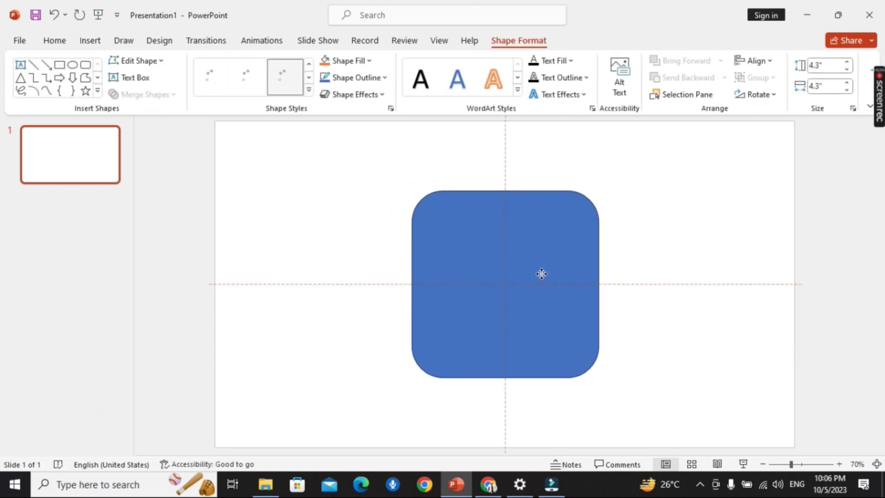
- Duplicate the square, rotate the original 45° into a diamond, and shrink the copy to 1.81" below it
{"action": "mouse_move", "coordinate": [541, 273]}
{"action": "left_mouse_down"}
{"action": "mouse_move", "coordinate": [390, 286]}
{"action": "mouse_move", "coordinate": [331, 281]}
{"action": "left_mouse_up"}
{"action": "left_click", "coordinate": [510, 193]}
{"action": "left_click_drag", "start_coordinate": [509, 171], "coordinate": [598, 194]}
{"action": "left_click", "coordinate": [335, 316]}
{"action": "mouse_move", "coordinate": [396, 204]}
{"action": "left_mouse_down"}
{"action": "mouse_move", "coordinate": [288, 341]}
{"action": "mouse_move", "coordinate": [408, 395]}
{"action": "left_mouse_up"}
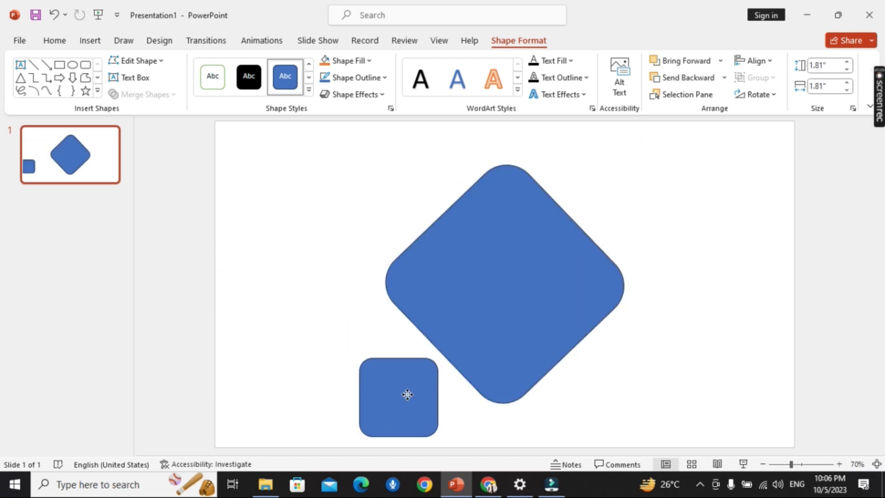
- Delete the small square and line three evenly spaced small diamond copies along the lower-left edge
{"action": "key", "text": "Delete"}
{"action": "left_click_drag", "start_coordinate": [487, 340], "coordinate": [494, 346]}
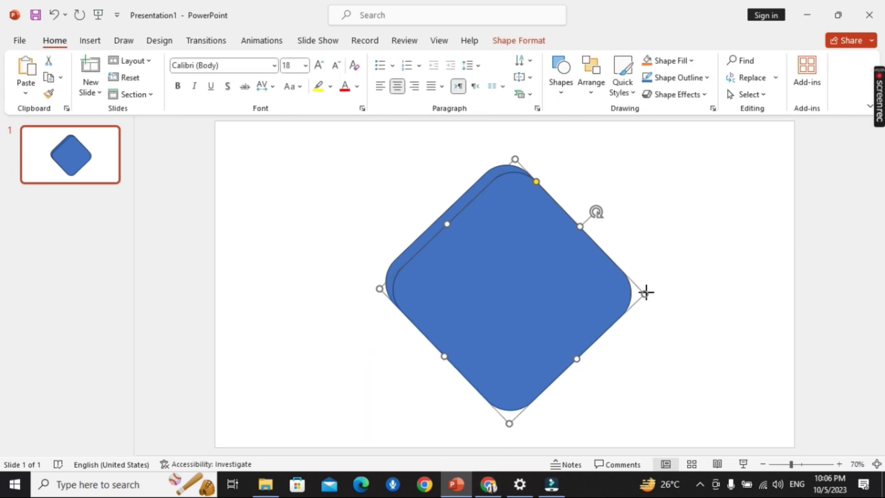
{"action": "mouse_move", "coordinate": [470, 279]}
{"action": "left_mouse_down"}
{"action": "mouse_move", "coordinate": [420, 407]}
{"action": "mouse_move", "coordinate": [383, 180]}
{"action": "left_mouse_up"}
{"action": "scroll", "coordinate": [423, 401], "scroll_direction": "down", "scroll_amount": 3}
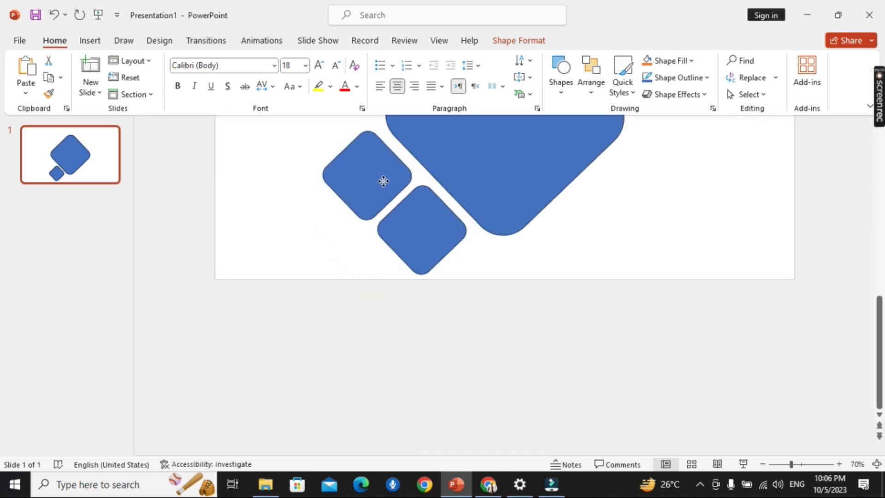
{"action": "scroll", "coordinate": [389, 209], "scroll_direction": "up", "scroll_amount": 3}
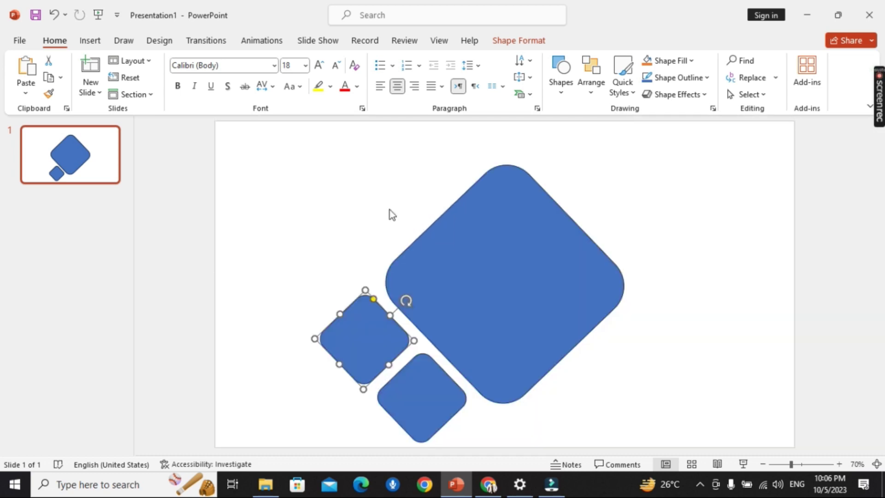
{"action": "key", "text": "ctrl+d"}
- Copy the three small diamonds to the large diamond's upper-right edge
{"action": "left_click", "coordinate": [364, 334], "text": "shift"}
{"action": "left_click", "coordinate": [427, 392], "text": "shift"}
{"action": "left_click_drag", "start_coordinate": [427, 391], "coordinate": [698, 275], "text": "ctrl"}
- Stretch a small diamond copy into a long thin bar and set it beside the diamond rows
{"action": "mouse_move", "coordinate": [366, 339]}
{"action": "left_mouse_down", "text": "ctrl"}
{"action": "mouse_move", "coordinate": [284, 368]}
{"action": "mouse_move", "coordinate": [372, 430]}
{"action": "left_mouse_up", "text": "ctrl"}
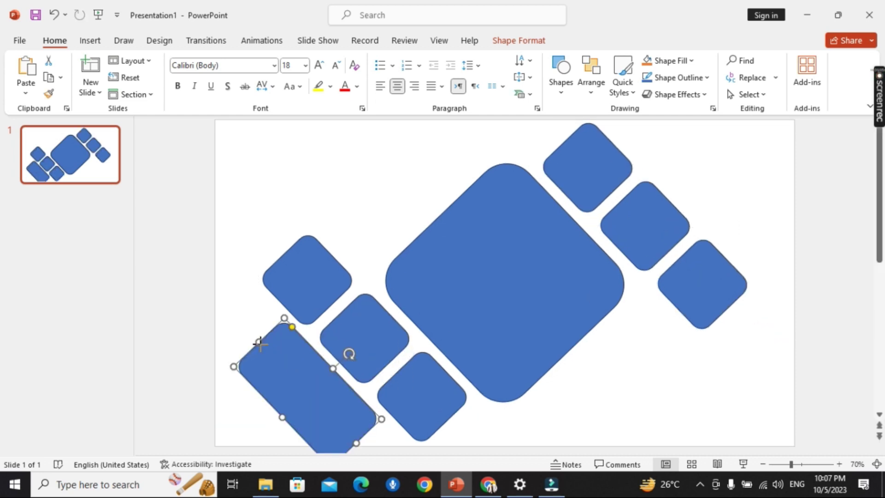
{"action": "left_click_drag", "start_coordinate": [282, 416], "coordinate": [305, 375]}
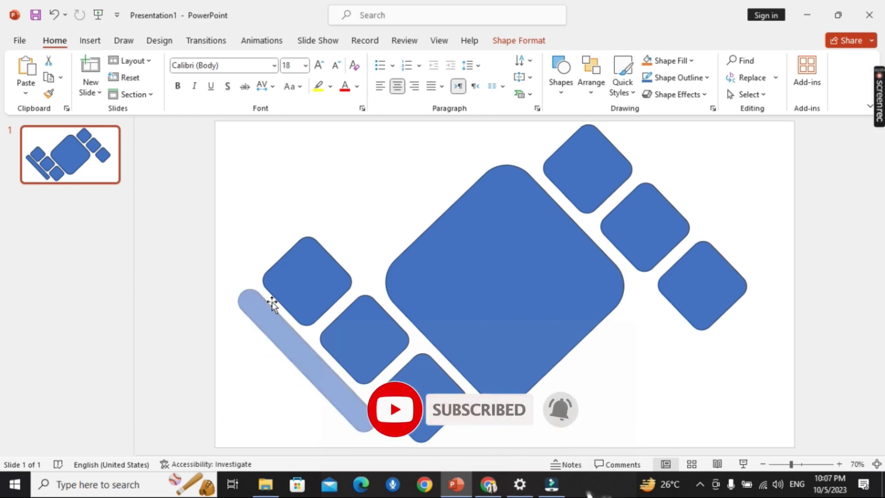
{"action": "mouse_move", "coordinate": [272, 304]}
{"action": "left_mouse_down"}
{"action": "mouse_move", "coordinate": [293, 364]}
{"action": "mouse_move", "coordinate": [717, 199]}
{"action": "mouse_move", "coordinate": [707, 210]}
{"action": "left_mouse_up"}
- Draw an oval circle and move it toward the upper left of the slide
{"action": "left_click", "coordinate": [202, 176]}
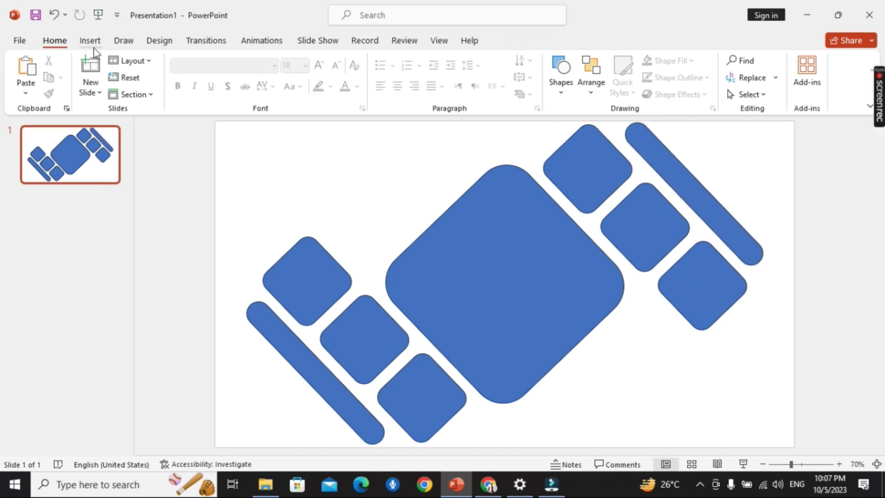
{"action": "left_click", "coordinate": [90, 41]}
{"action": "left_click", "coordinate": [218, 74]}
{"action": "left_click", "coordinate": [269, 129]}
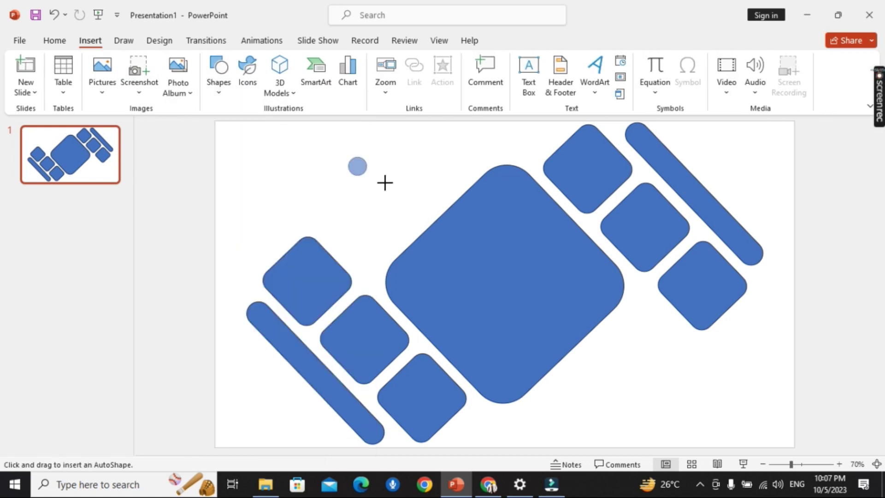
{"action": "left_click_drag", "start_coordinate": [385, 183], "coordinate": [430, 228]}
{"action": "left_click_drag", "start_coordinate": [379, 183], "coordinate": [344, 174]}
{"action": "left_click_drag", "start_coordinate": [392, 216], "coordinate": [378, 201]}
- Size the circles to 1.58" and place them at the upper left and lower right
{"action": "mouse_move", "coordinate": [343, 161]}
{"action": "left_mouse_down"}
{"action": "mouse_move", "coordinate": [675, 402]}
{"action": "mouse_move", "coordinate": [672, 391]}
{"action": "left_mouse_up"}
{"action": "left_click_drag", "start_coordinate": [366, 196], "coordinate": [335, 173]}
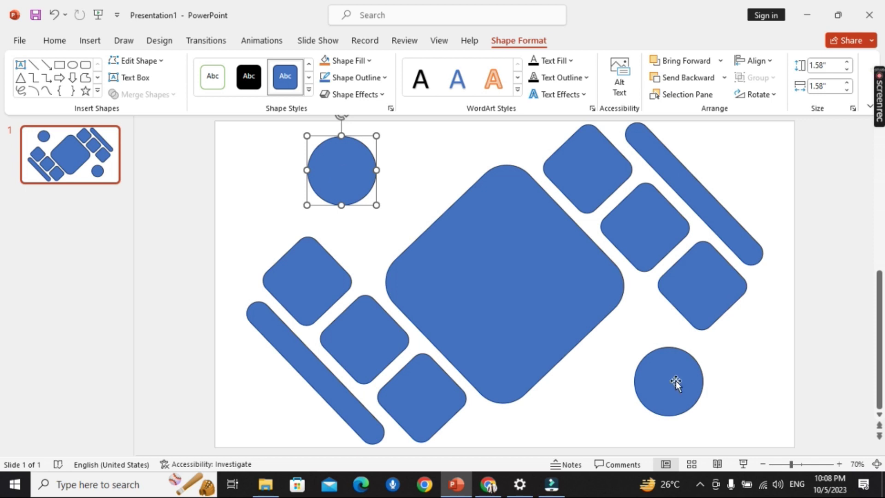
{"action": "left_click_drag", "start_coordinate": [676, 381], "coordinate": [675, 390]}
{"action": "left_click", "coordinate": [681, 341]}
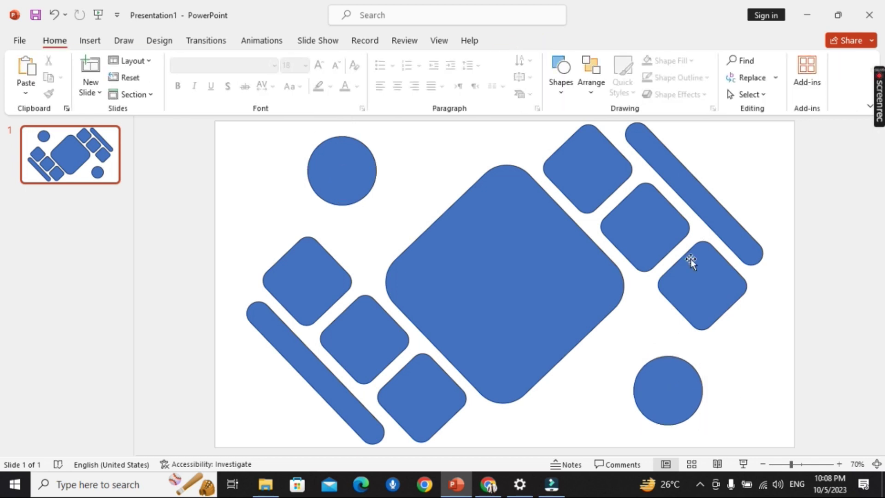
{"action": "left_click", "coordinate": [507, 267]}
- Make an offset copy of the large diamond with a thick yellow 3 pt outline
{"action": "left_click_drag", "start_coordinate": [507, 265], "coordinate": [507, 266]}
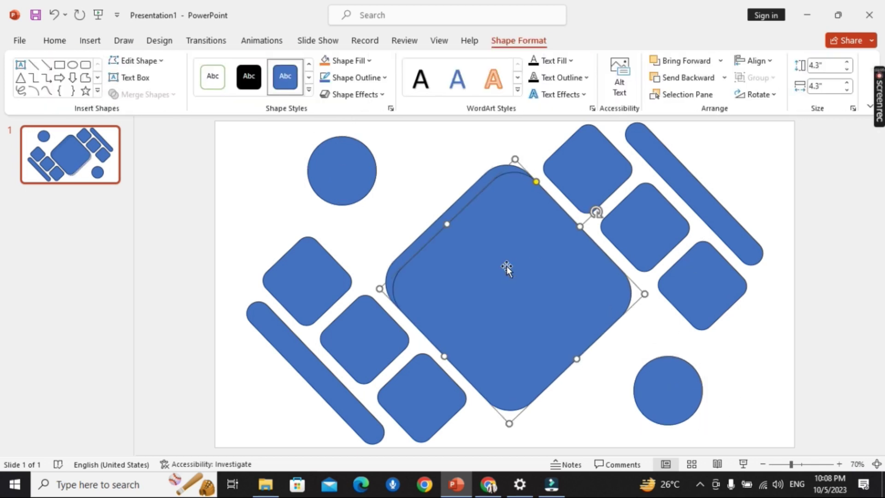
{"action": "left_click", "coordinate": [358, 63]}
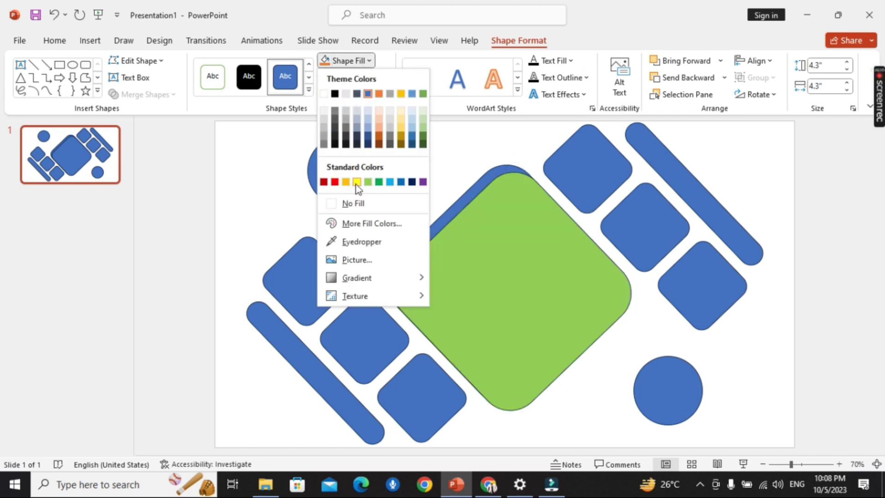
{"action": "key", "text": "Escape"}
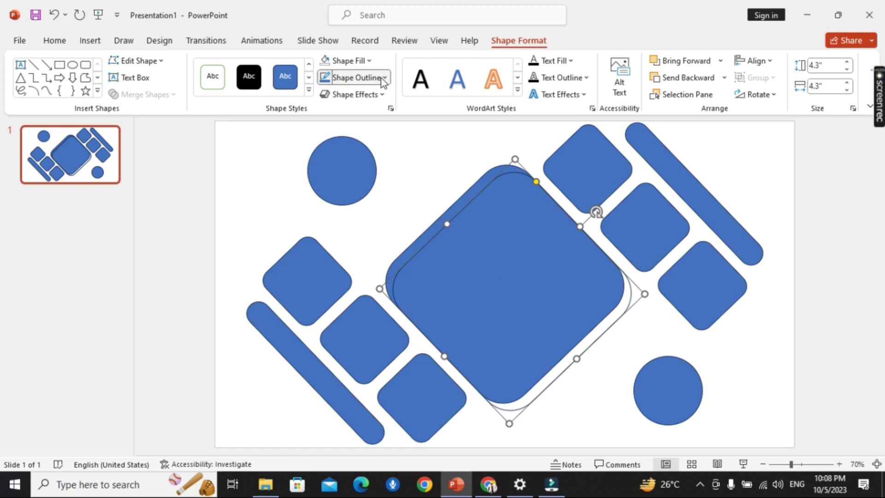
{"action": "left_click", "coordinate": [384, 78]}
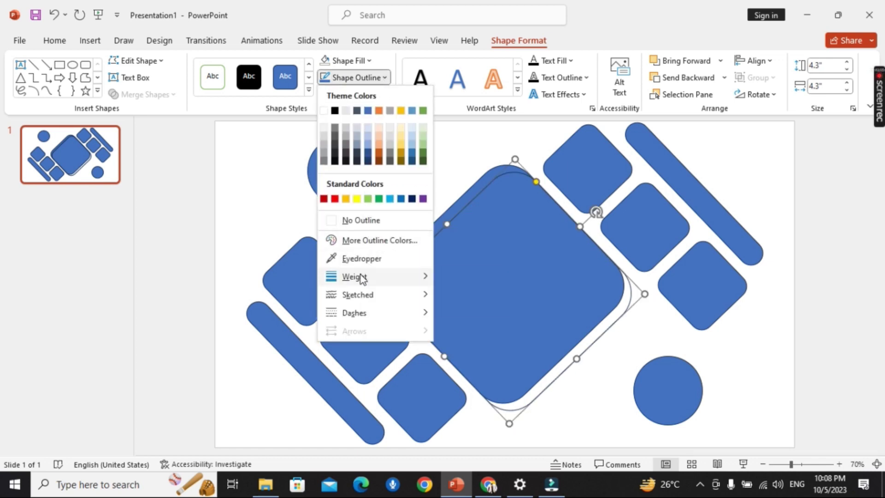
{"action": "mouse_move", "coordinate": [354, 276]}
{"action": "left_click", "coordinate": [482, 377]}
{"action": "left_click", "coordinate": [383, 78]}
{"action": "left_click", "coordinate": [355, 197]}
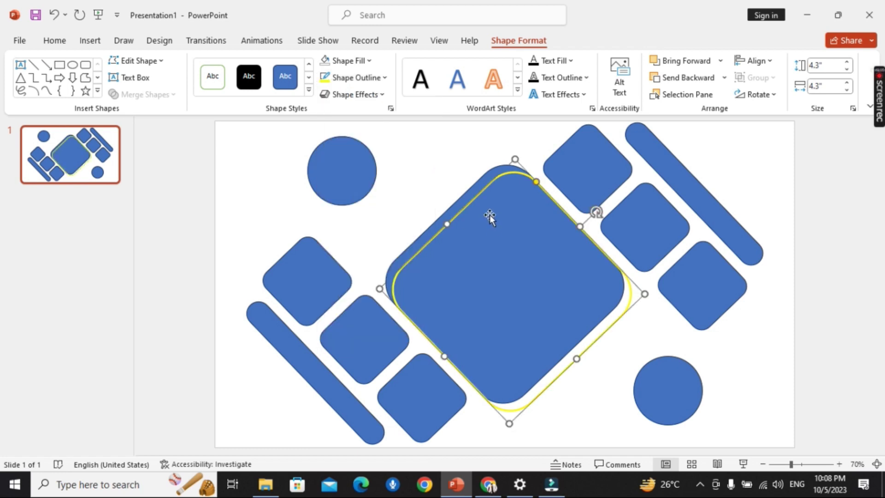
- Remove the outlines from the circles, small diamonds, bars and the big blue diamond
{"action": "left_click", "coordinate": [337, 172]}
{"action": "left_click", "coordinate": [307, 290], "text": "shift"}
{"action": "left_click", "coordinate": [318, 374], "text": "shift"}
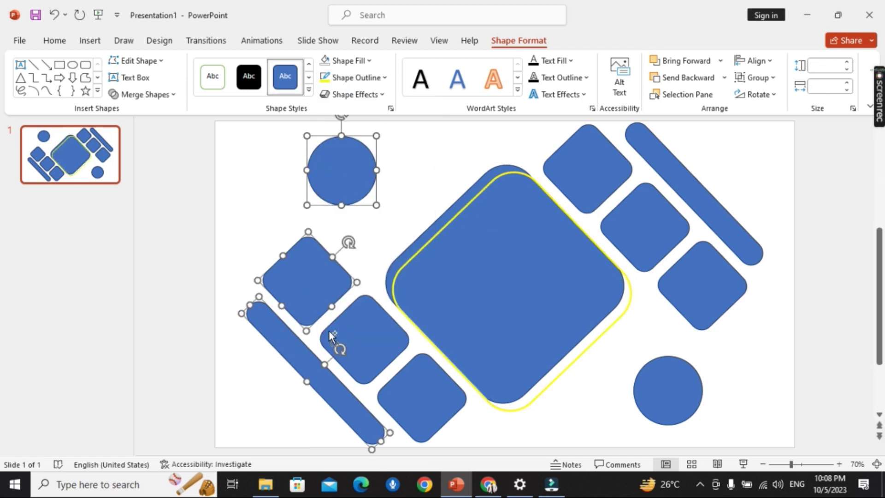
{"action": "left_click", "coordinate": [330, 335], "text": "shift"}
{"action": "left_click", "coordinate": [416, 385], "text": "shift"}
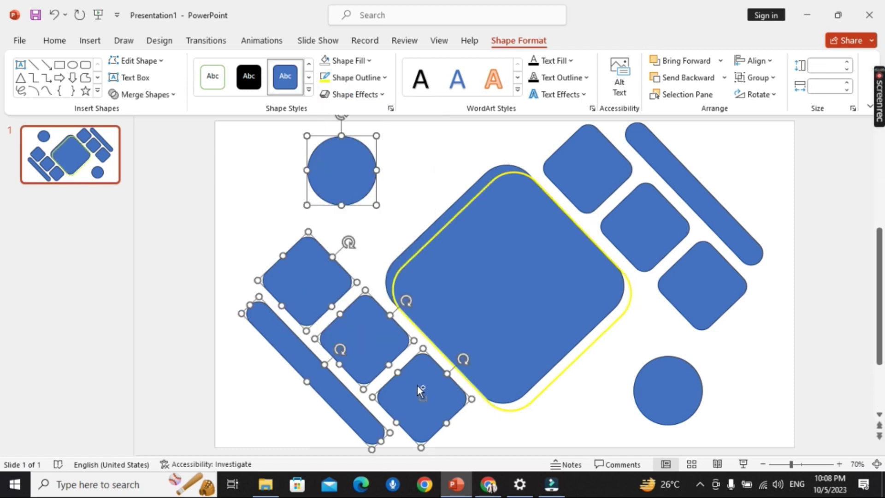
{"action": "left_click", "coordinate": [415, 252], "text": "shift"}
{"action": "left_click", "coordinate": [591, 179], "text": "shift"}
{"action": "left_click", "coordinate": [638, 219], "text": "shift"}
{"action": "left_click", "coordinate": [690, 268], "text": "shift"}
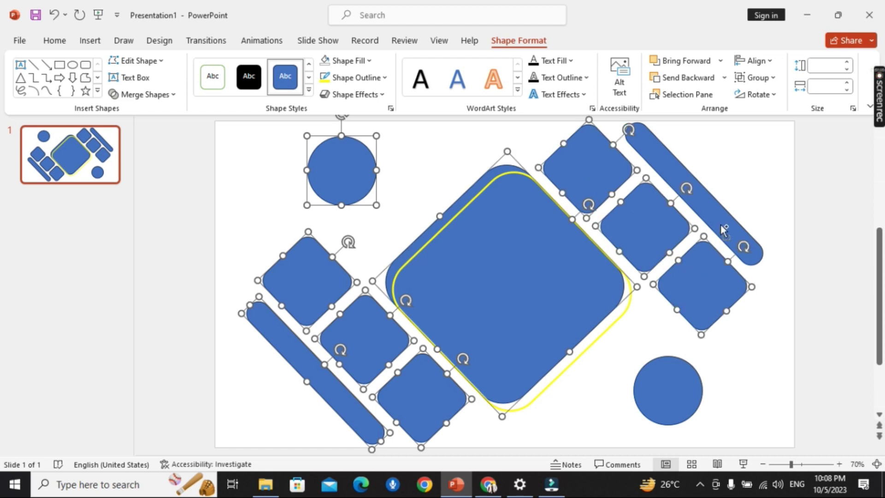
{"action": "left_click", "coordinate": [724, 229], "text": "shift"}
{"action": "left_click", "coordinate": [662, 385], "text": "shift"}
{"action": "left_click", "coordinate": [381, 77]}
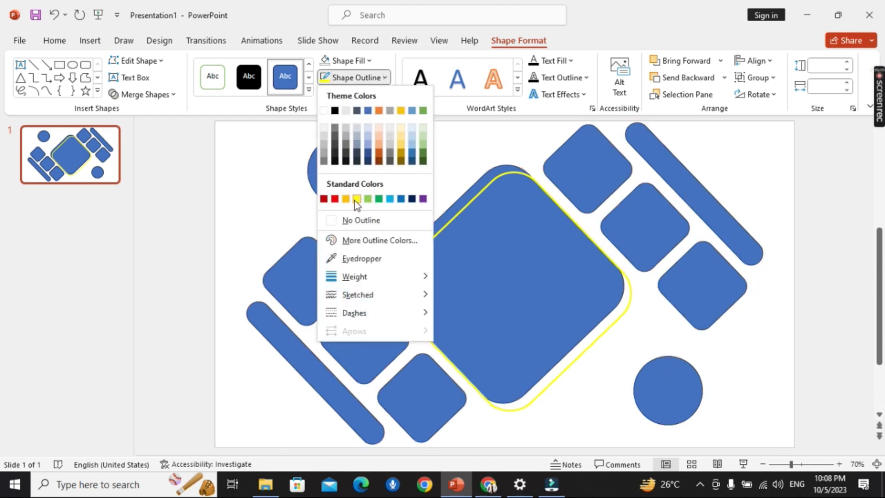
{"action": "left_click", "coordinate": [357, 222]}
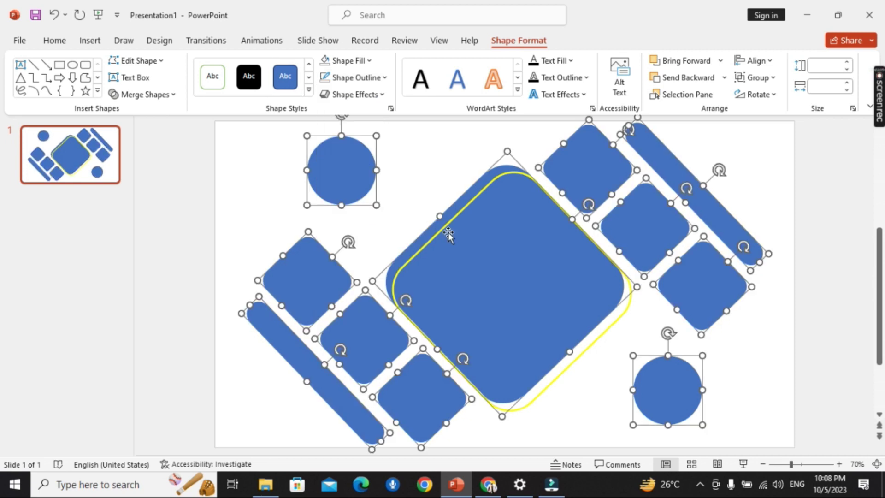
{"action": "left_click", "coordinate": [174, 253]}
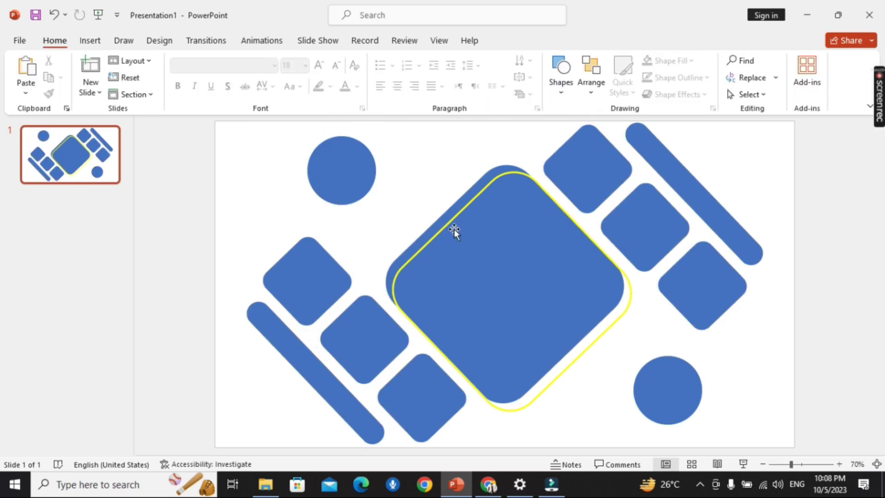
{"action": "left_click", "coordinate": [445, 223]}
- Position and resize the yellow frame around the blue diamond
{"action": "left_click_drag", "start_coordinate": [515, 159], "coordinate": [524, 140]}
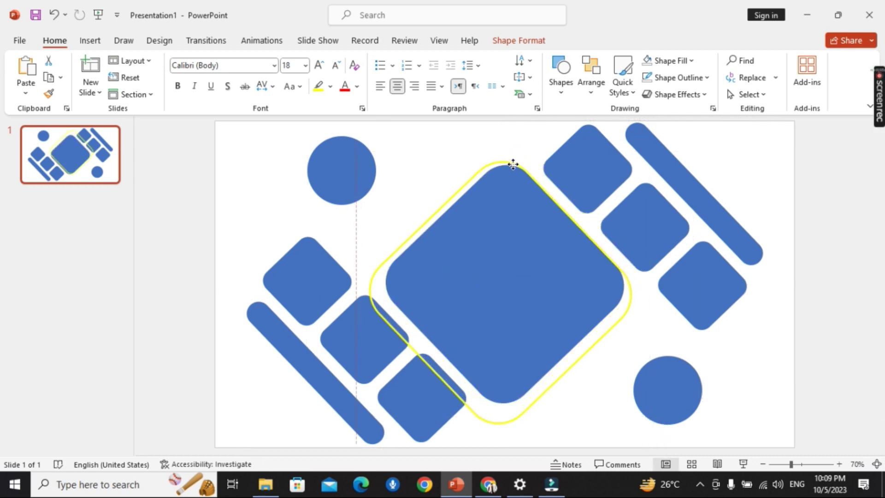
{"action": "left_click_drag", "start_coordinate": [523, 140], "coordinate": [516, 156]}
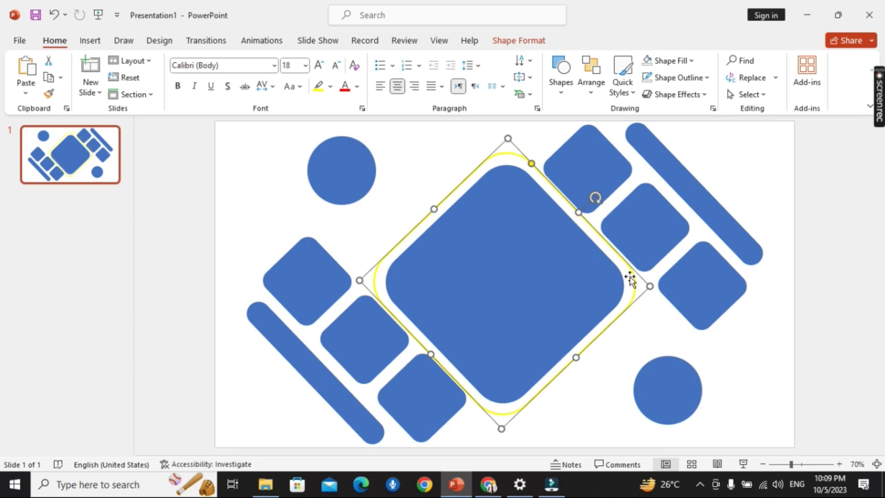
{"action": "mouse_move", "coordinate": [649, 286]}
{"action": "left_mouse_down"}
{"action": "mouse_move", "coordinate": [664, 284]}
{"action": "mouse_move", "coordinate": [642, 269]}
{"action": "left_mouse_up"}
- Duplicate the yellow frame slightly smaller and centre both frames horizontally and vertically
{"action": "key", "text": "ctrl+d"}
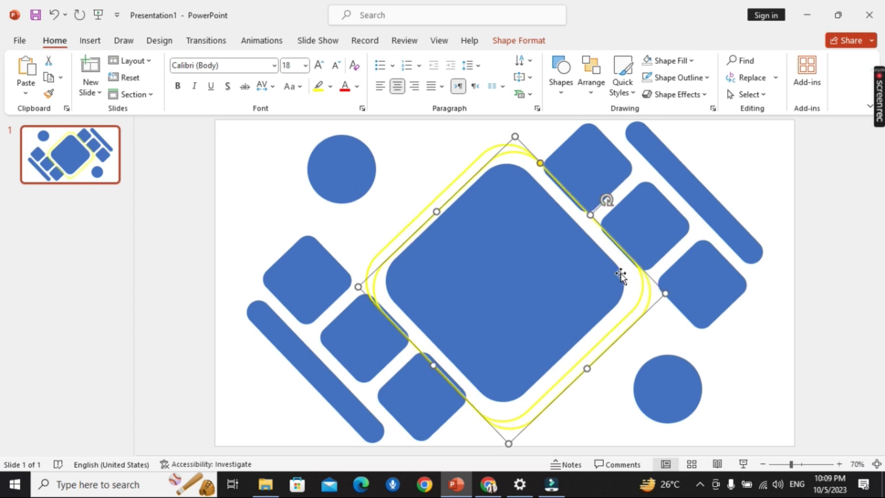
{"action": "left_click_drag", "start_coordinate": [665, 297], "coordinate": [640, 293]}
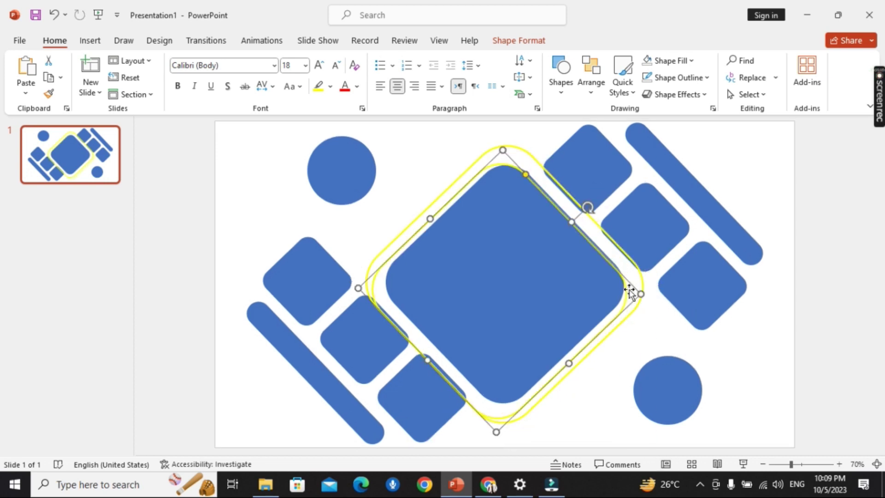
{"action": "left_click", "coordinate": [542, 168], "text": "shift"}
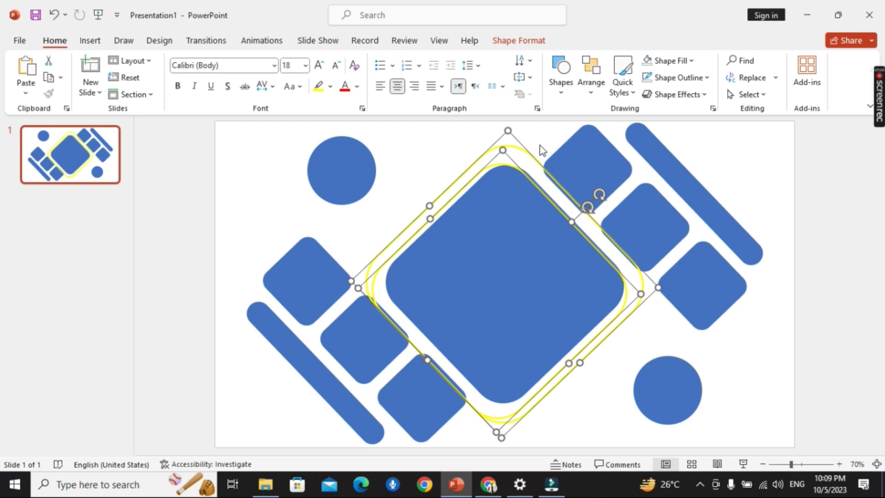
{"action": "left_click", "coordinate": [519, 41]}
{"action": "left_click", "coordinate": [768, 61]}
{"action": "left_click", "coordinate": [801, 236]}
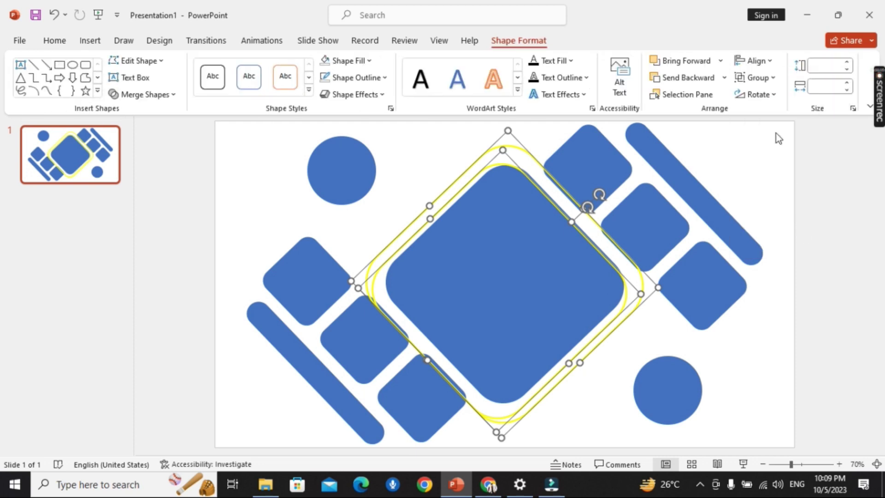
{"action": "left_click", "coordinate": [753, 62]}
{"action": "left_click", "coordinate": [777, 96]}
{"action": "left_click", "coordinate": [765, 63]}
{"action": "left_click", "coordinate": [783, 152]}
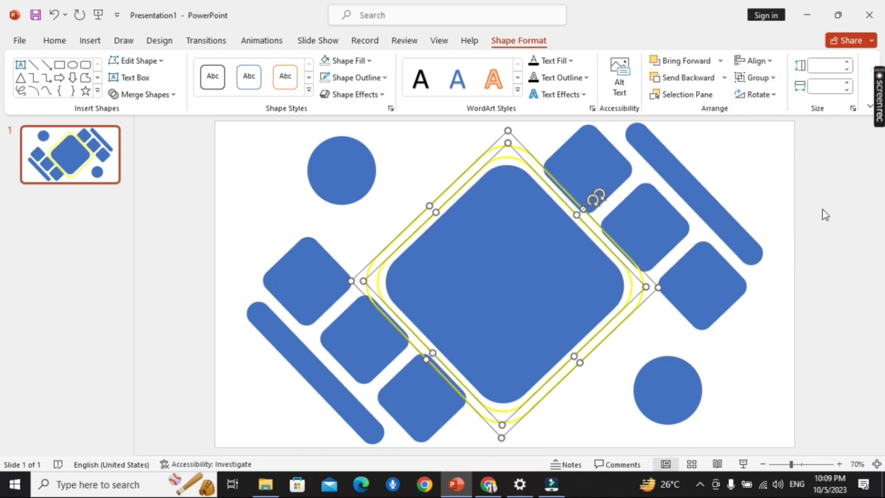
{"action": "left_click", "coordinate": [827, 224]}
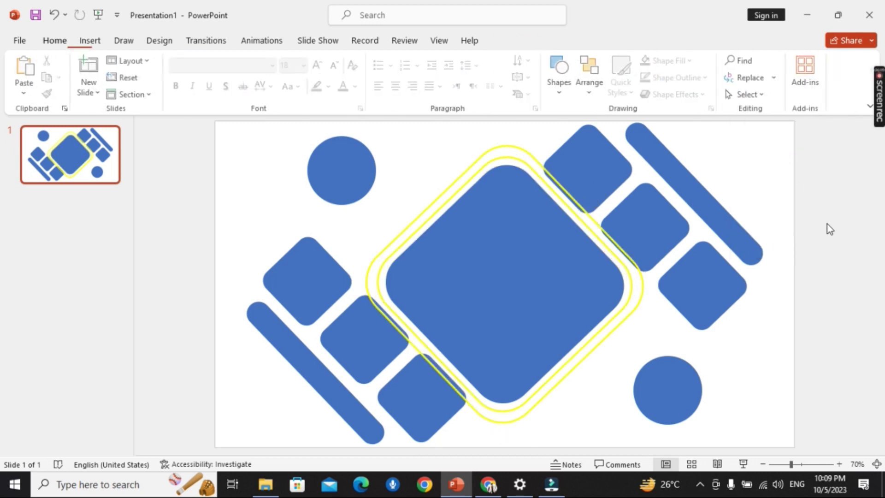
- Check the inner frame's outline colour options, leaving the colour unchanged
{"action": "left_click", "coordinate": [527, 167]}
{"action": "left_click", "coordinate": [353, 77]}
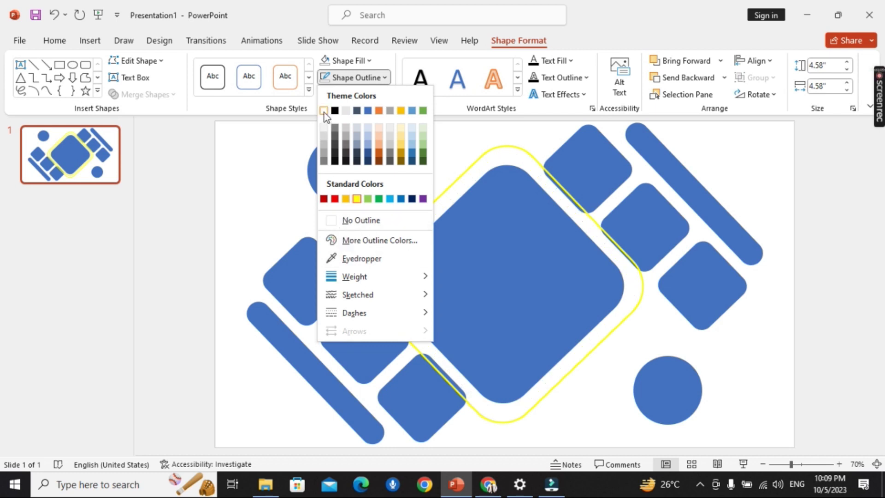
{"action": "key", "text": "Escape"}
{"action": "left_click", "coordinate": [250, 179]}
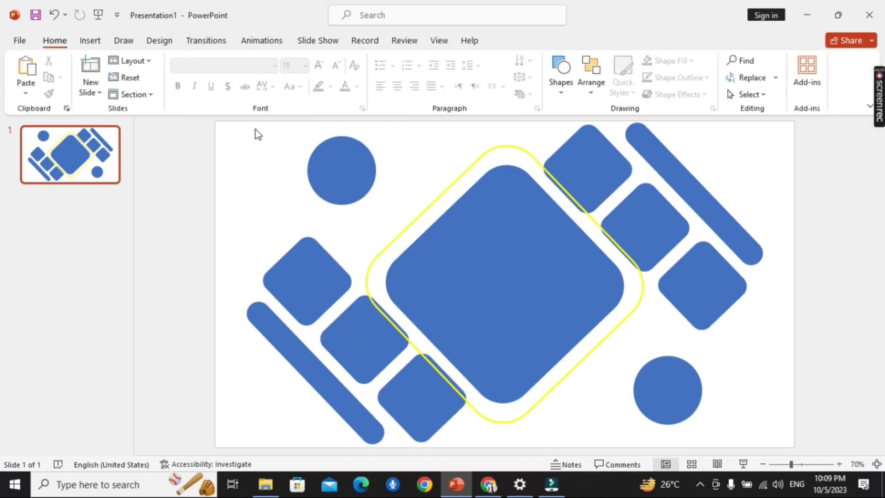
- Draw a full-slide rectangle with a light grey-white fill and no outline
{"action": "left_click", "coordinate": [90, 41]}
{"action": "left_click", "coordinate": [219, 78]}
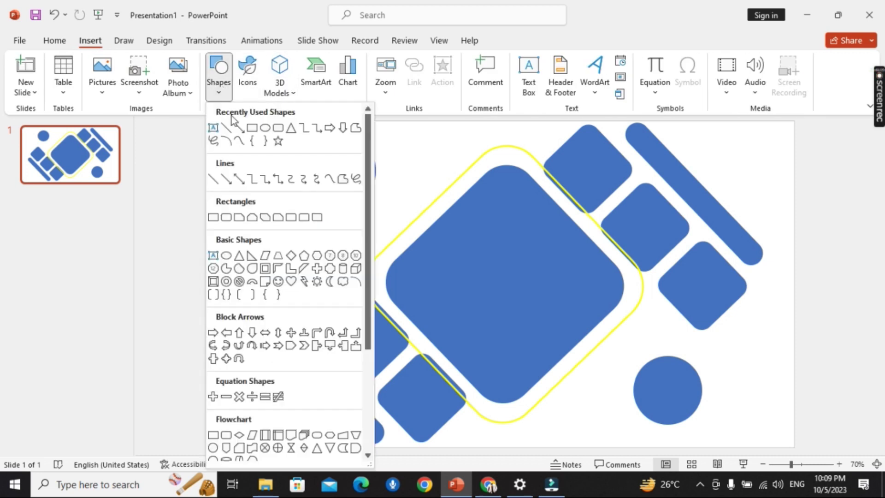
{"action": "left_click", "coordinate": [251, 128]}
{"action": "mouse_move", "coordinate": [212, 120]}
{"action": "left_mouse_down"}
{"action": "mouse_move", "coordinate": [790, 466]}
{"action": "mouse_move", "coordinate": [791, 453]}
{"action": "left_mouse_up"}
{"action": "left_click", "coordinate": [369, 61]}
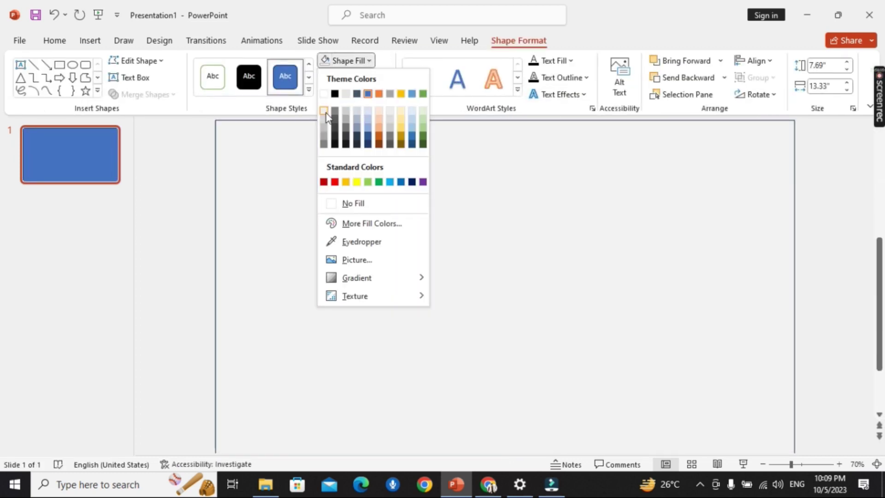
{"action": "left_click", "coordinate": [324, 112]}
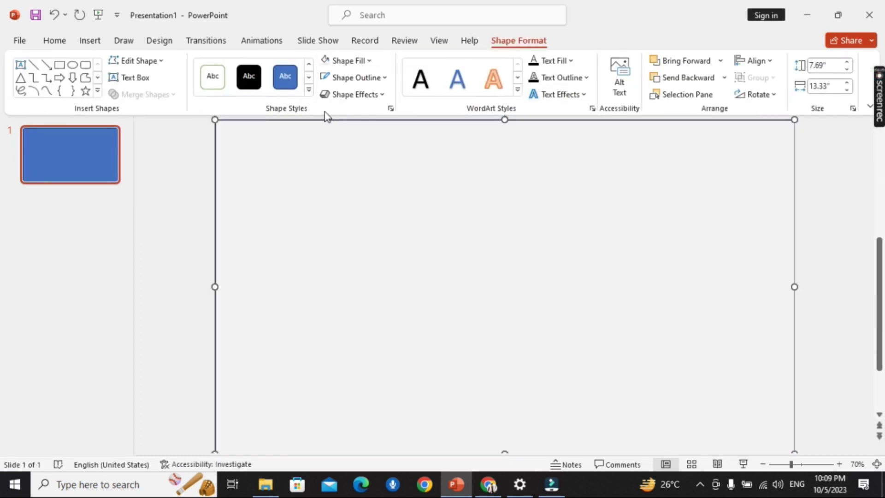
{"action": "left_click", "coordinate": [355, 77]}
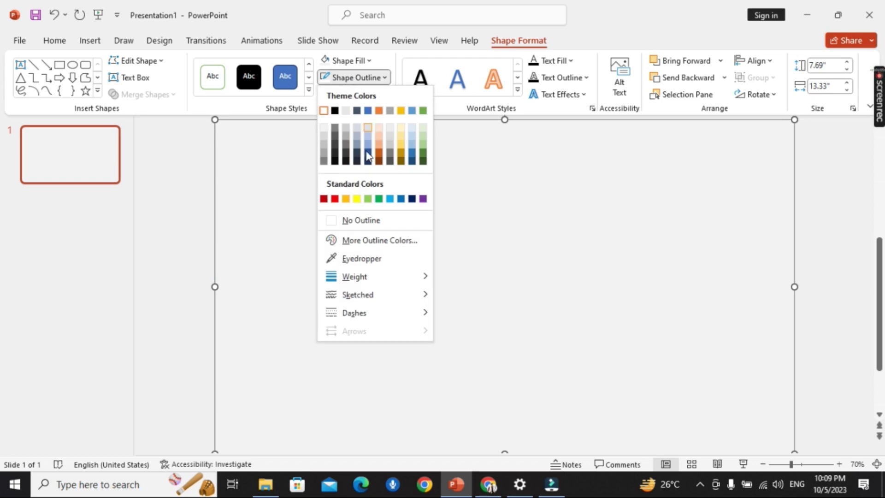
{"action": "left_click", "coordinate": [360, 222]}
- Send the rectangle to the back and change its fill to grey
{"action": "left_click", "coordinate": [725, 77]}
{"action": "left_click", "coordinate": [697, 114]}
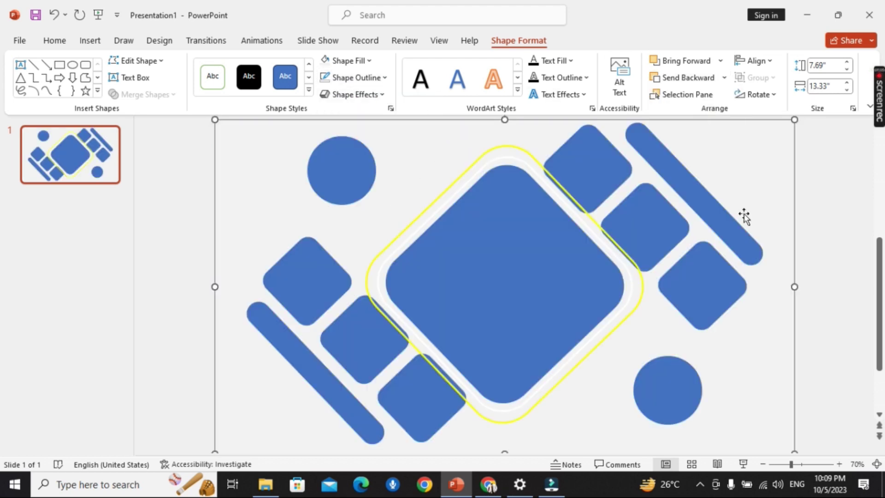
{"action": "left_click", "coordinate": [346, 60]}
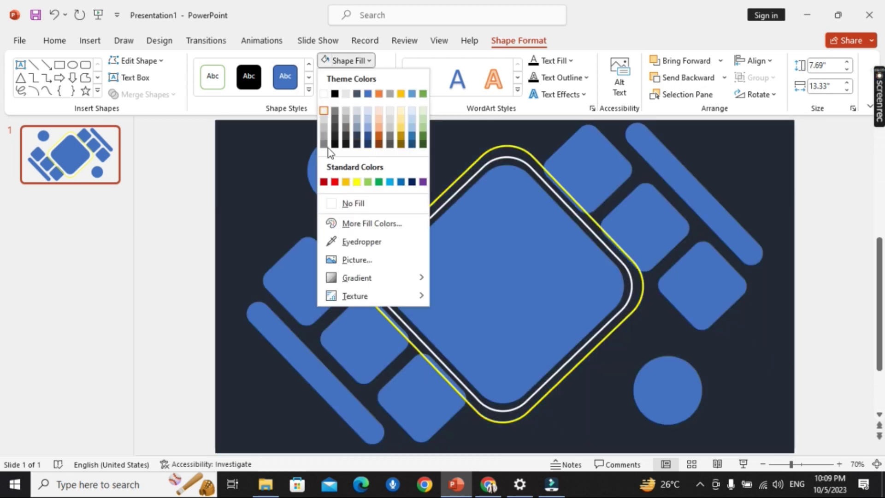
{"action": "left_click", "coordinate": [324, 131]}
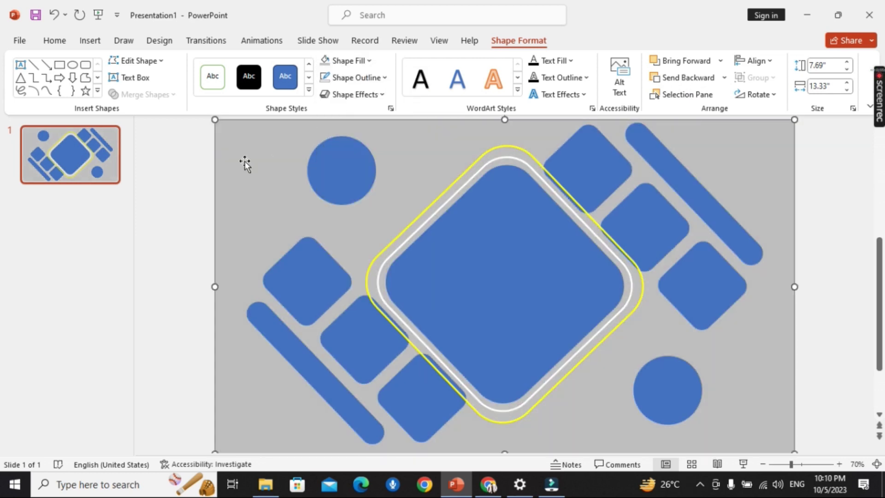
- Subtract the circles, lower rounded square and diagonal bars from the grey background
{"action": "left_click", "coordinate": [329, 191], "text": "shift"}
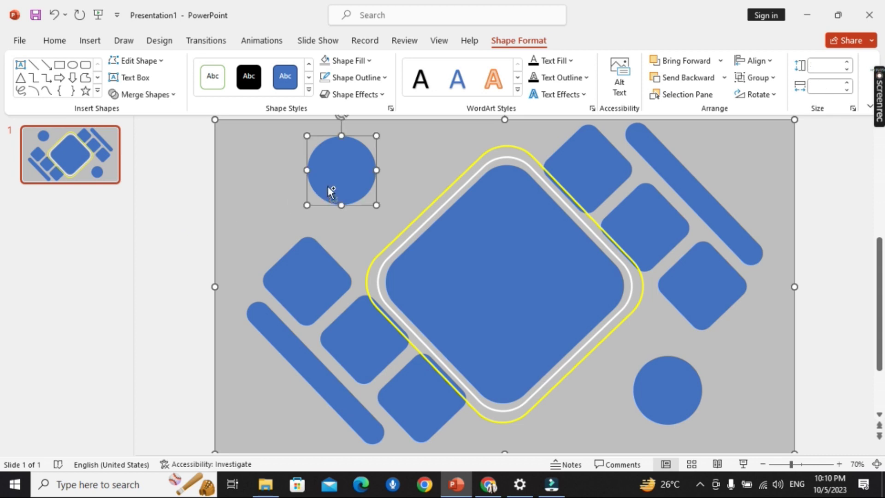
{"action": "left_click", "coordinate": [300, 348], "text": "shift"}
{"action": "left_click", "coordinate": [418, 399], "text": "shift"}
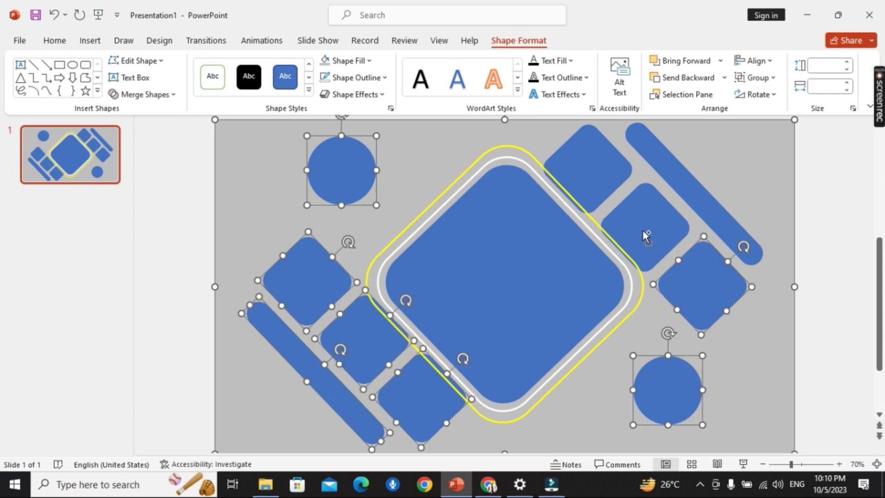
{"action": "left_click", "coordinate": [675, 170], "text": "shift"}
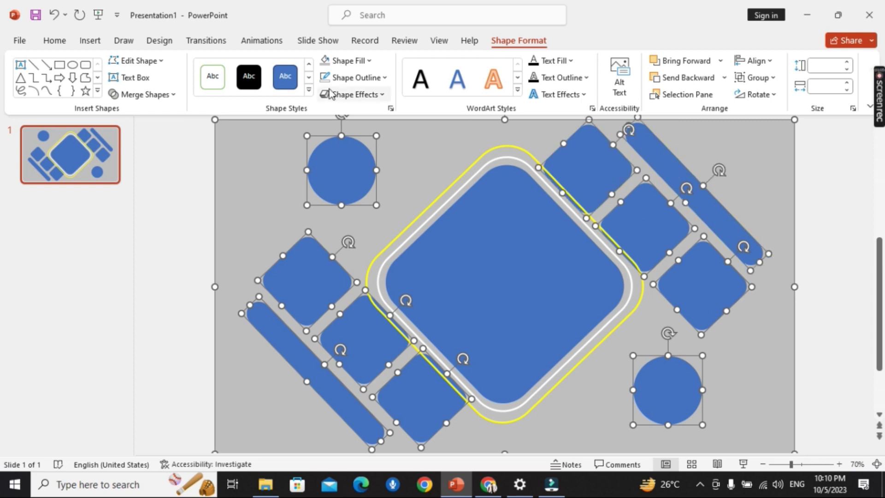
{"action": "left_click", "coordinate": [165, 94]}
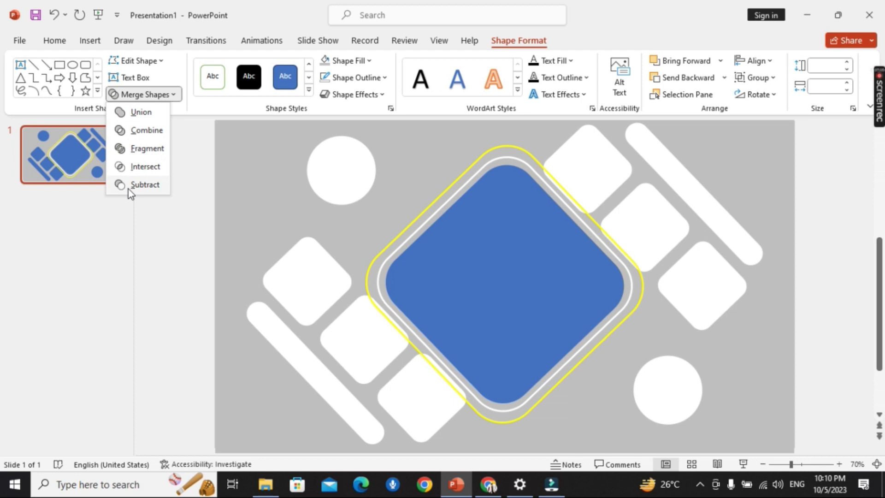
{"action": "left_click", "coordinate": [128, 186]}
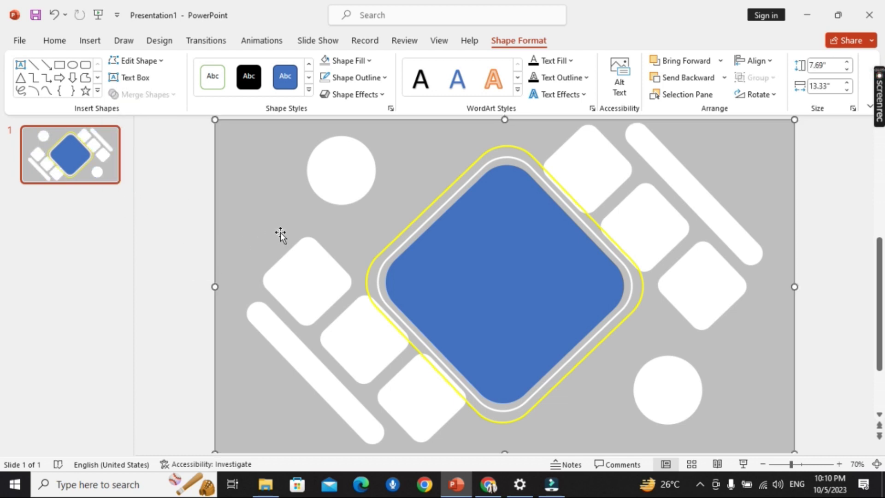
- Insert the newest paint-splash image from Downloads and stretch it to fill the slide, 13.33" × 7.69"
{"action": "left_click", "coordinate": [162, 215]}
{"action": "left_click", "coordinate": [89, 40]}
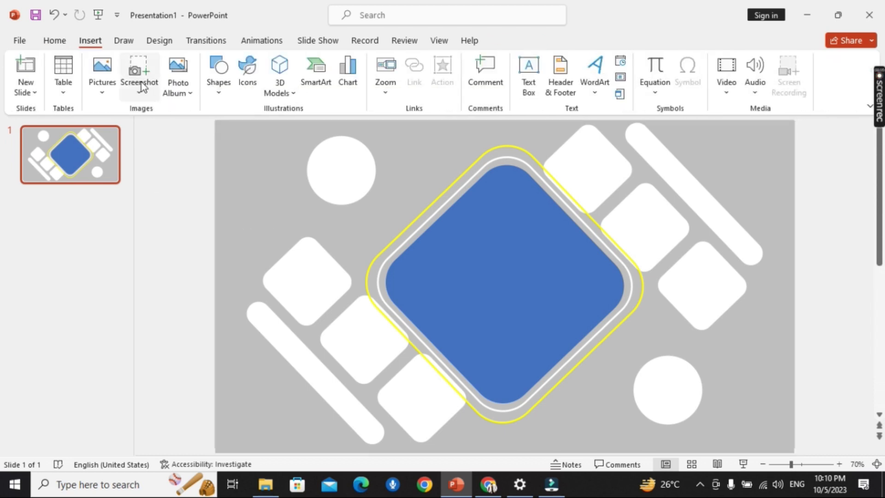
{"action": "left_click", "coordinate": [106, 93]}
{"action": "left_click", "coordinate": [129, 131]}
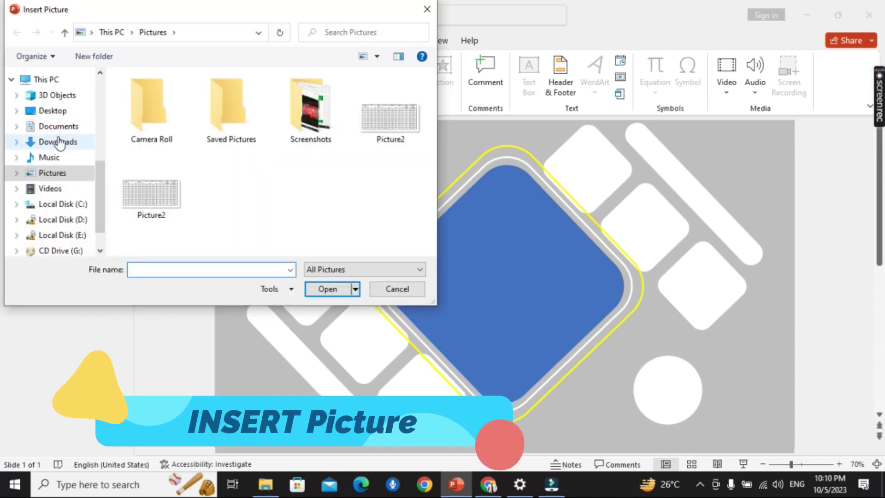
{"action": "left_click", "coordinate": [58, 144]}
{"action": "double_click", "coordinate": [206, 102]}
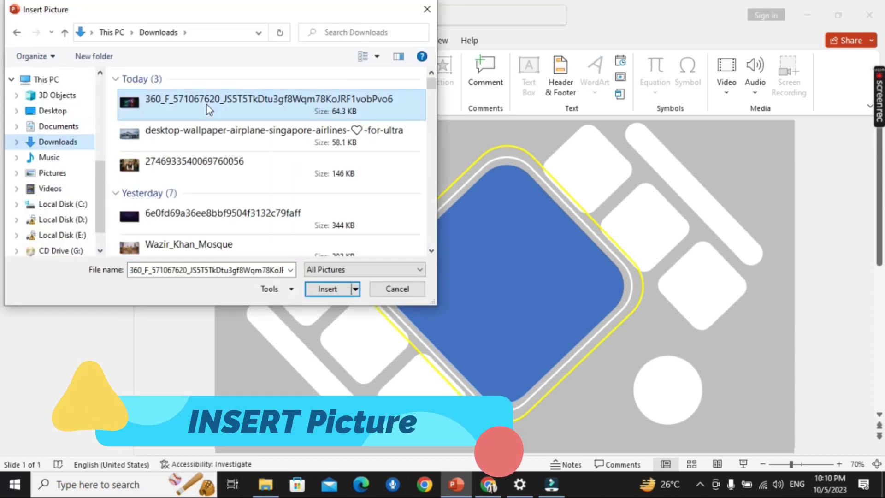
{"action": "mouse_move", "coordinate": [504, 280]}
{"action": "left_mouse_down"}
{"action": "mouse_move", "coordinate": [274, 159]}
{"action": "mouse_move", "coordinate": [794, 436]}
{"action": "left_mouse_up"}
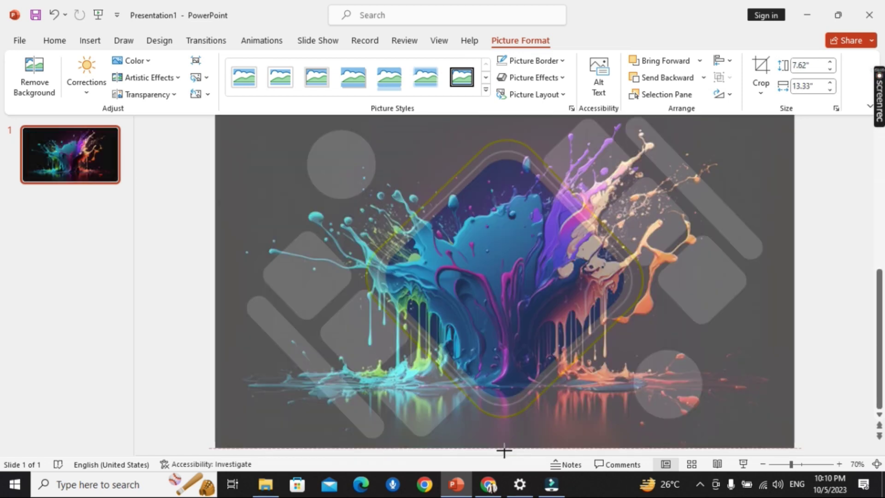
{"action": "left_click_drag", "start_coordinate": [504, 450], "coordinate": [504, 448]}
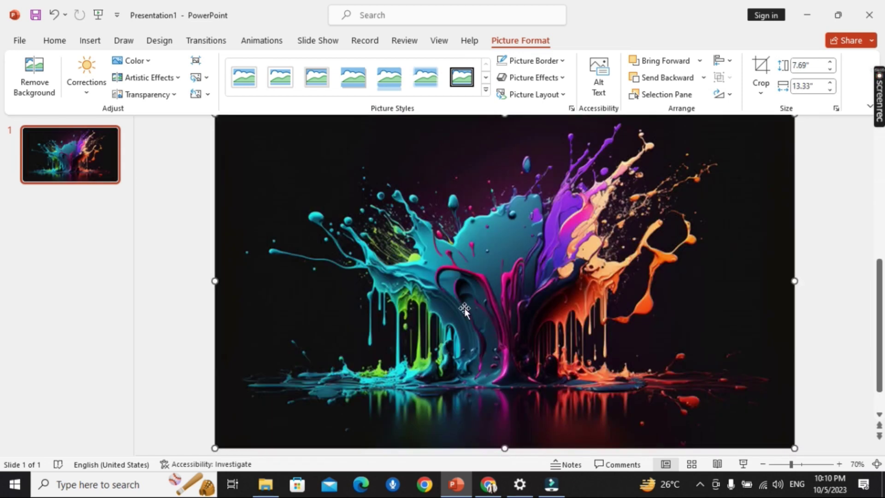
- Subtract the blue diamond from the grey background to reveal the picture, then select the background
{"action": "left_click", "coordinate": [760, 363]}
{"action": "left_click", "coordinate": [549, 288], "text": "shift"}
{"action": "left_click", "coordinate": [519, 42]}
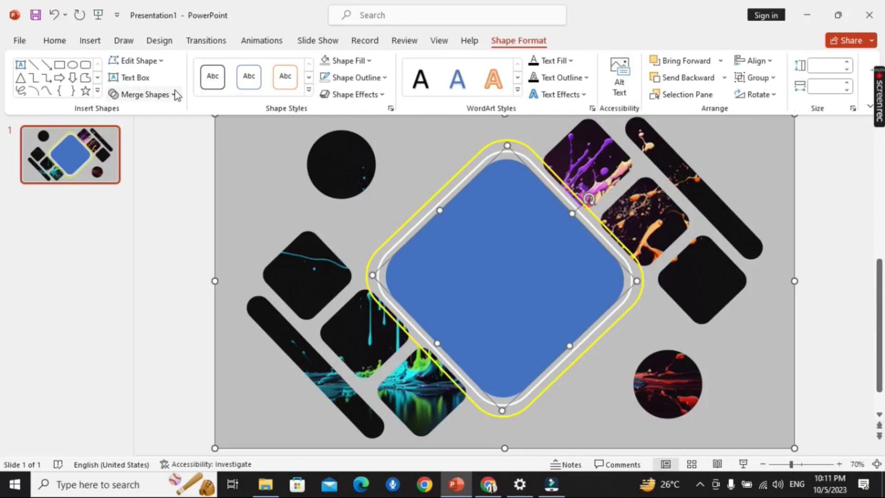
{"action": "left_click", "coordinate": [147, 94]}
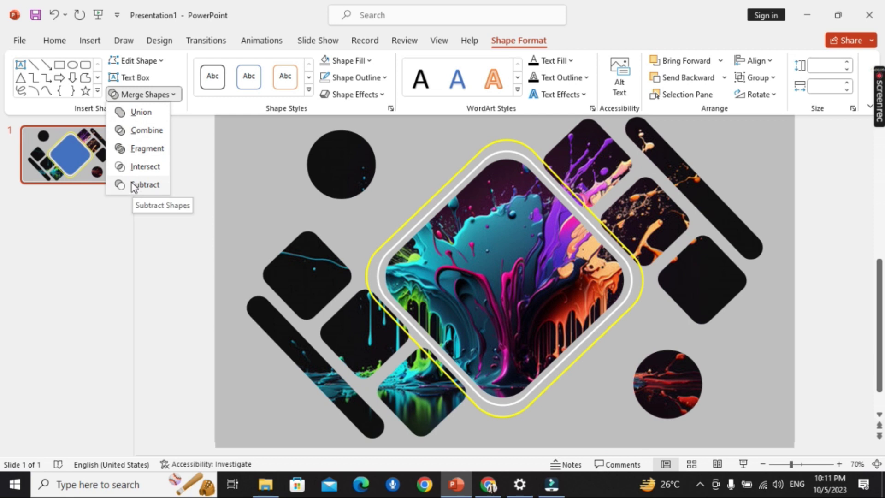
{"action": "left_click", "coordinate": [133, 185]}
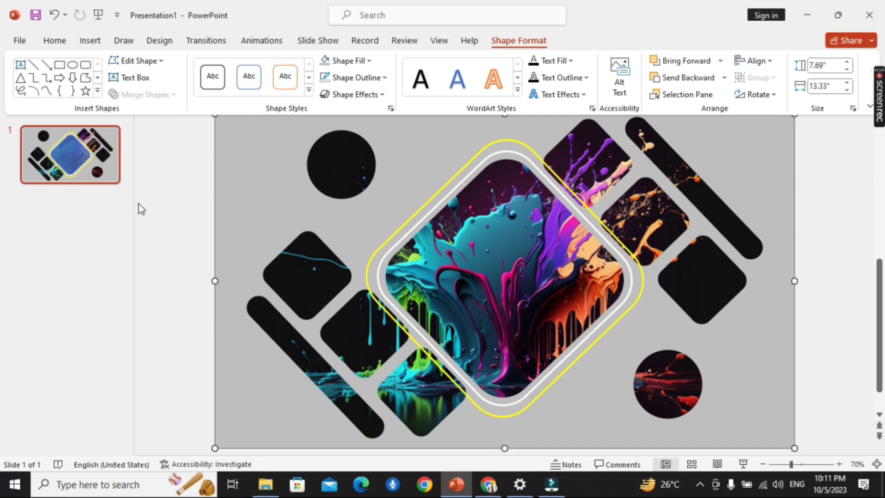
{"action": "left_click", "coordinate": [145, 248]}
{"action": "left_click", "coordinate": [256, 203]}
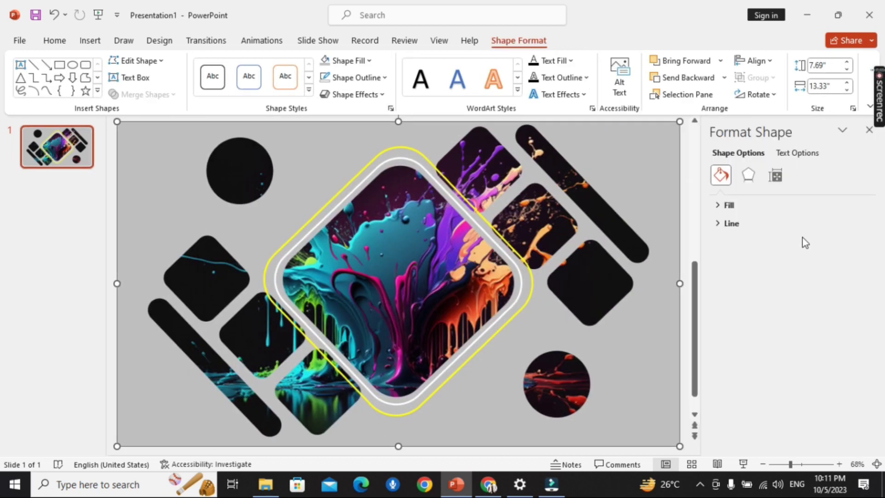
- Switch the background shape to a gradient fill and make the first stop light cyan
{"action": "left_click", "coordinate": [717, 205]}
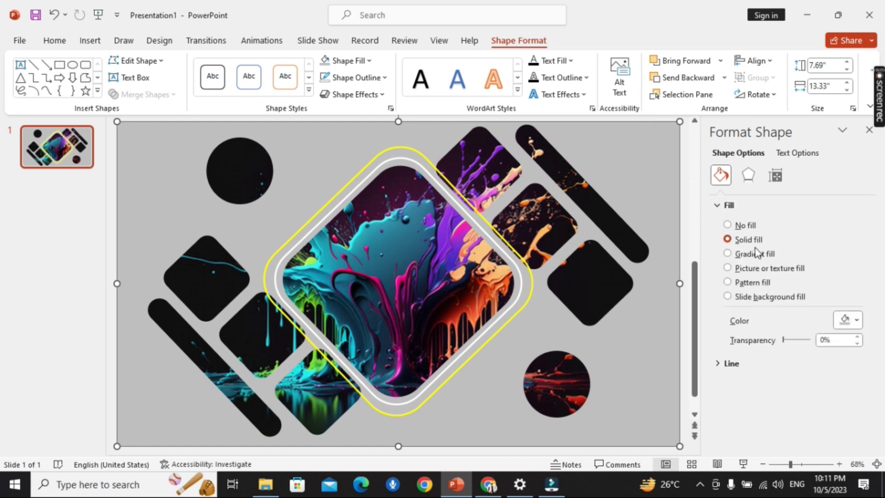
{"action": "left_click", "coordinate": [727, 254]}
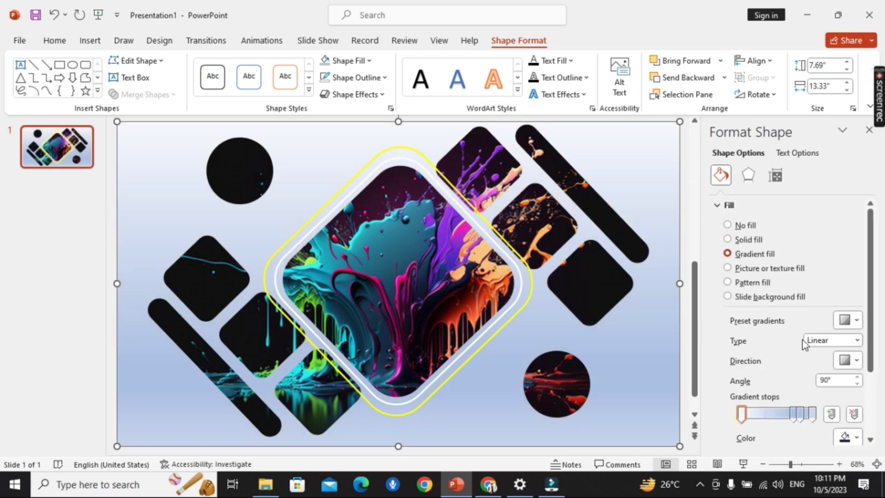
{"action": "left_click_drag", "start_coordinate": [792, 416], "coordinate": [775, 414]}
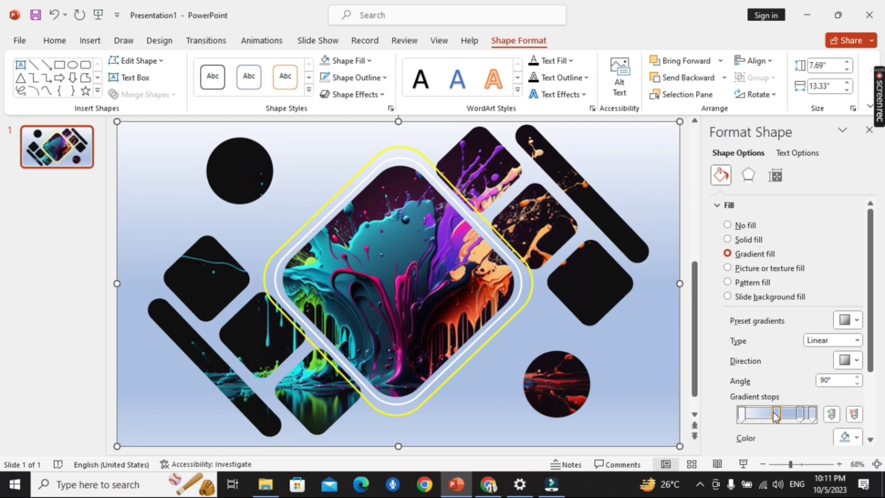
{"action": "left_click", "coordinate": [858, 438]}
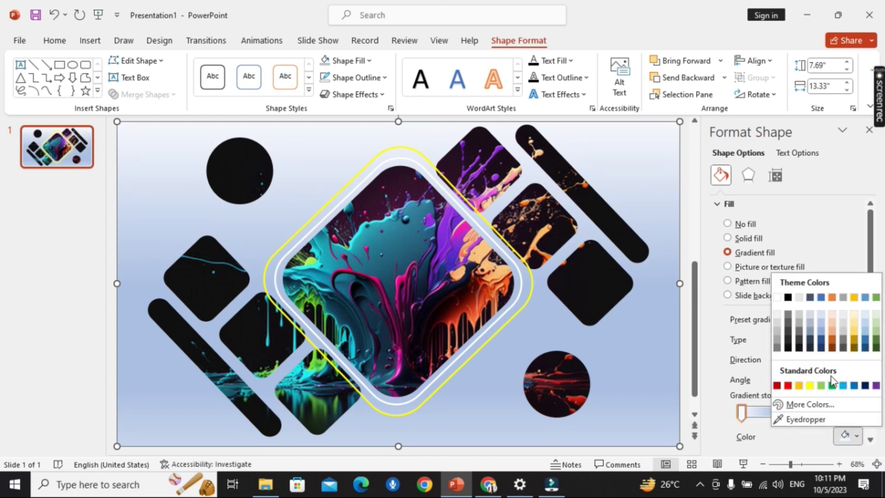
{"action": "left_click", "coordinate": [843, 385]}
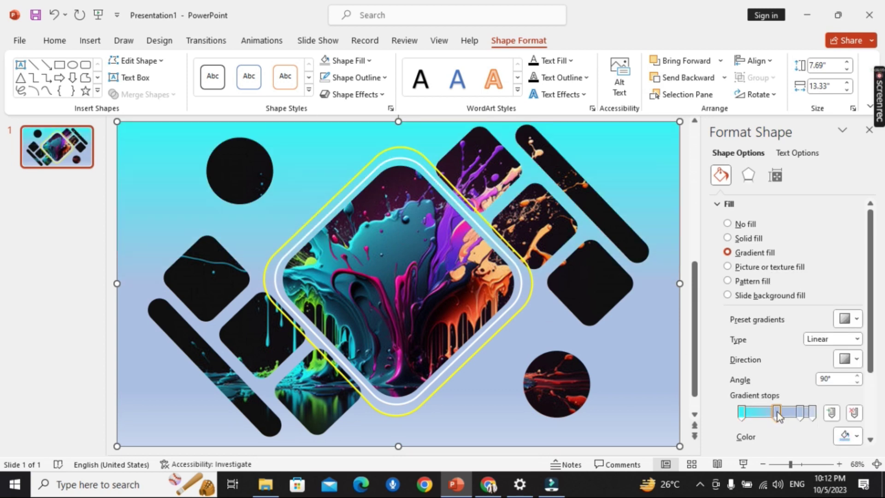
- Eyedropper green, purple and peach-orange from the splash image onto the remaining gradient stops
{"action": "left_click", "coordinate": [856, 437]}
{"action": "left_click", "coordinate": [805, 419]}
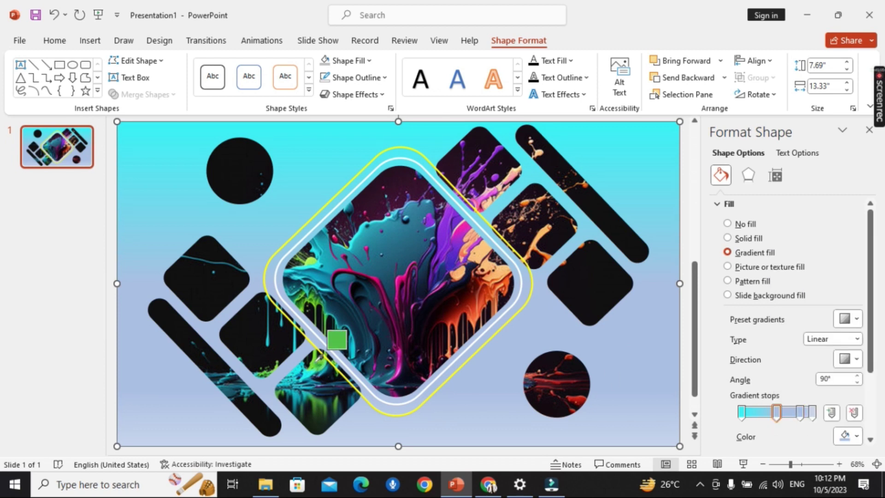
{"action": "left_click", "coordinate": [319, 358]}
{"action": "left_click", "coordinate": [855, 437]}
{"action": "left_click", "coordinate": [806, 419]}
{"action": "left_click", "coordinate": [463, 225]}
{"action": "left_click", "coordinate": [856, 437]}
{"action": "left_click", "coordinate": [806, 418]}
{"action": "left_click", "coordinate": [498, 273]}
{"action": "left_click", "coordinate": [856, 437]}
{"action": "left_click", "coordinate": [805, 418]}
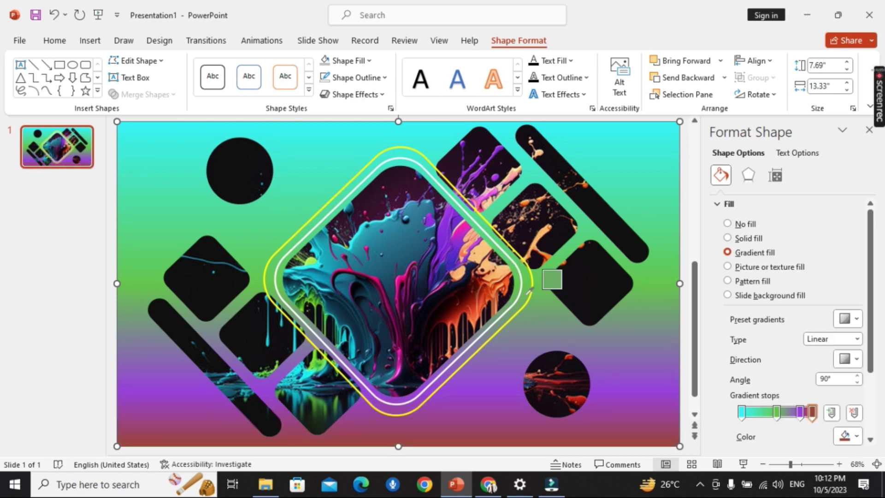
{"action": "left_click", "coordinate": [519, 252]}
- Make the gradient Radial and rearrange the stops, moving orange further along
{"action": "left_click", "coordinate": [823, 386]}
{"action": "left_click", "coordinate": [859, 339]}
{"action": "left_click", "coordinate": [819, 365]}
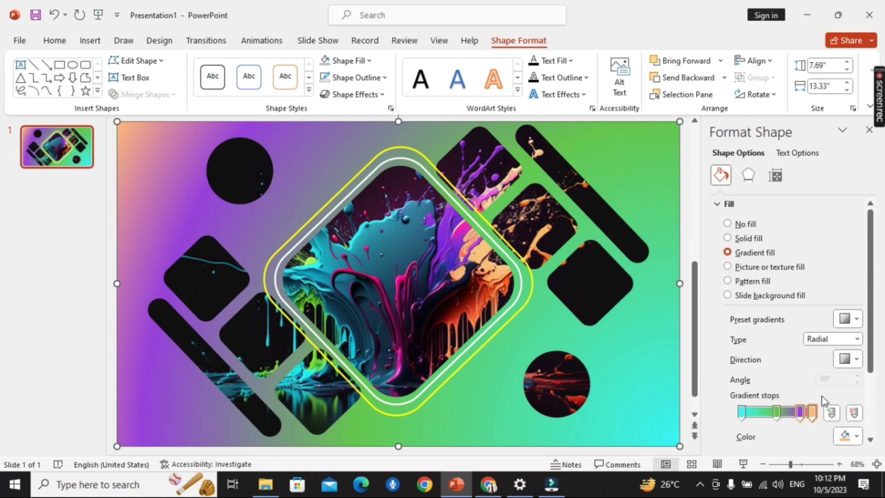
{"action": "left_click_drag", "start_coordinate": [812, 413], "coordinate": [822, 414]}
{"action": "left_click_drag", "start_coordinate": [756, 415], "coordinate": [809, 414]}
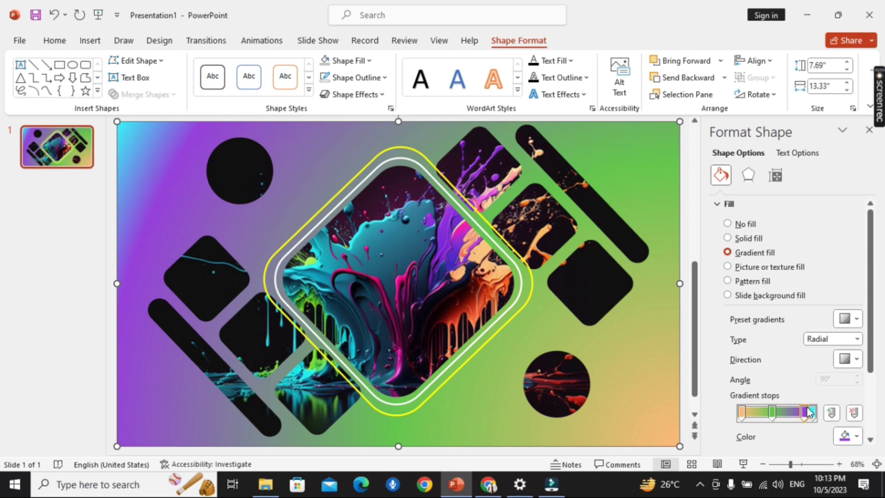
- Select the yellow-outlined diamond frame and dismiss Shape Outline, leaving its outline unchanged
{"action": "left_click", "coordinate": [529, 297]}
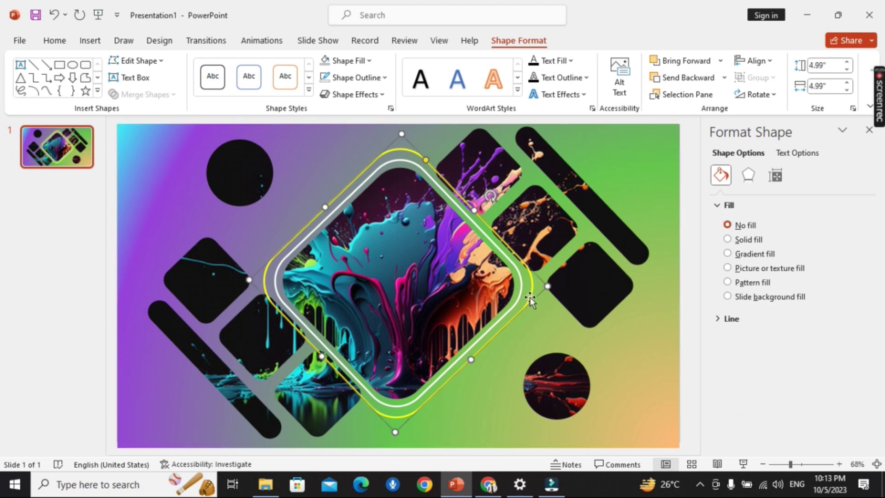
{"action": "left_click", "coordinate": [369, 79]}
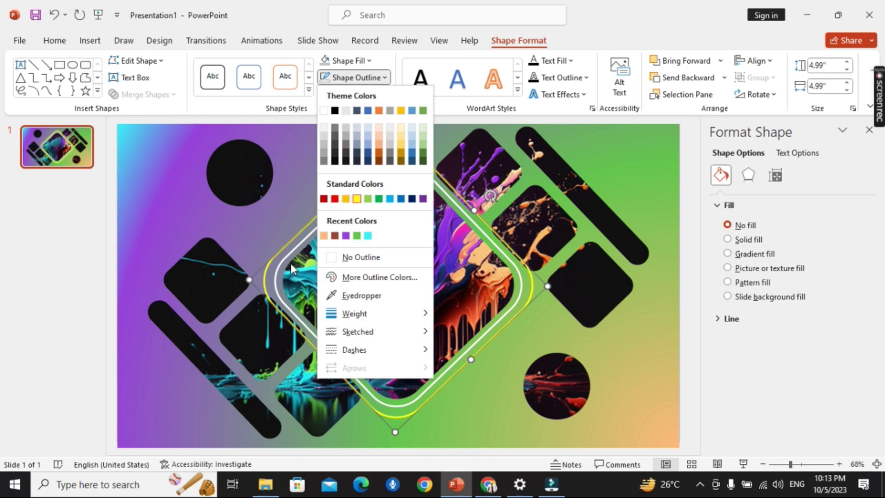
{"action": "left_click", "coordinate": [692, 235]}
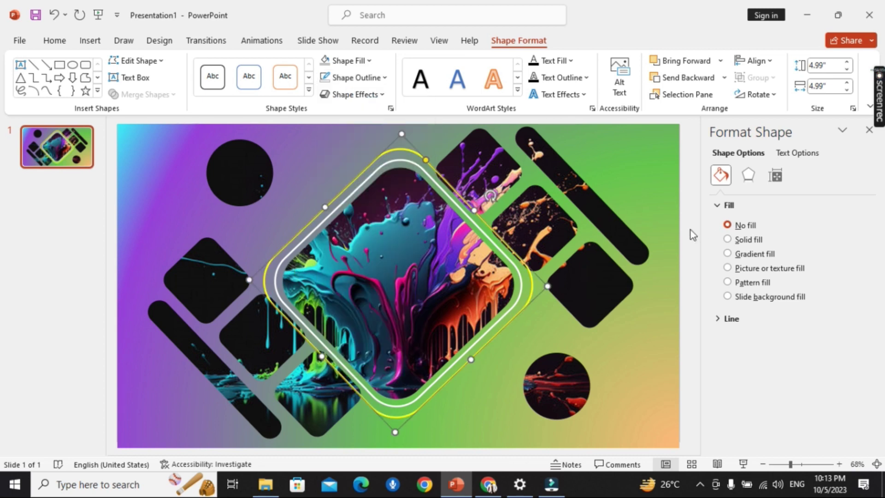
{"action": "left_click", "coordinate": [90, 42]}
- Give the yellow diamond frame a clockwise full Spin animation lasting 06.00 seconds
{"action": "left_click", "coordinate": [206, 42]}
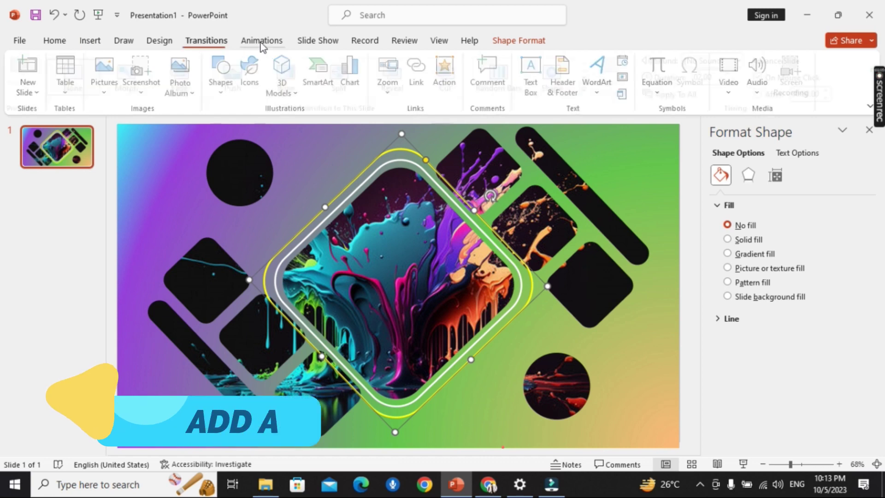
{"action": "left_click", "coordinate": [261, 43]}
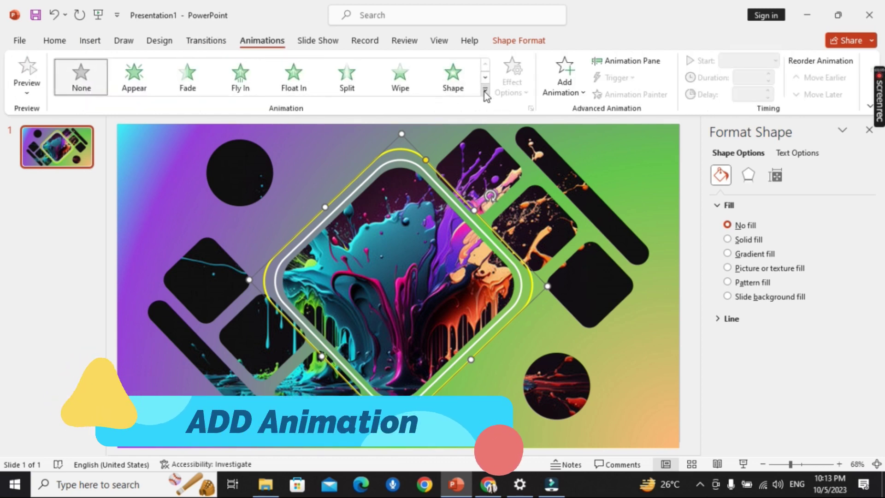
{"action": "left_click", "coordinate": [484, 90]}
{"action": "left_click", "coordinate": [239, 251]}
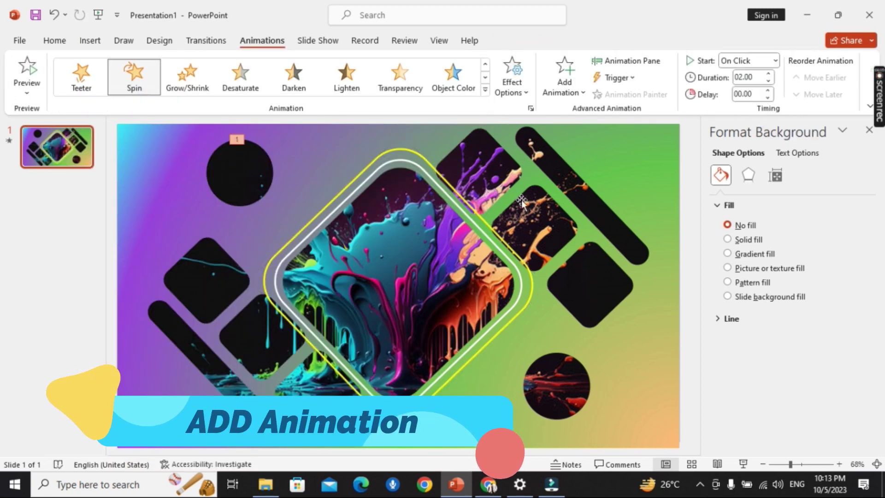
{"action": "left_click", "coordinate": [768, 73]}
{"action": "left_click", "coordinate": [768, 74]}
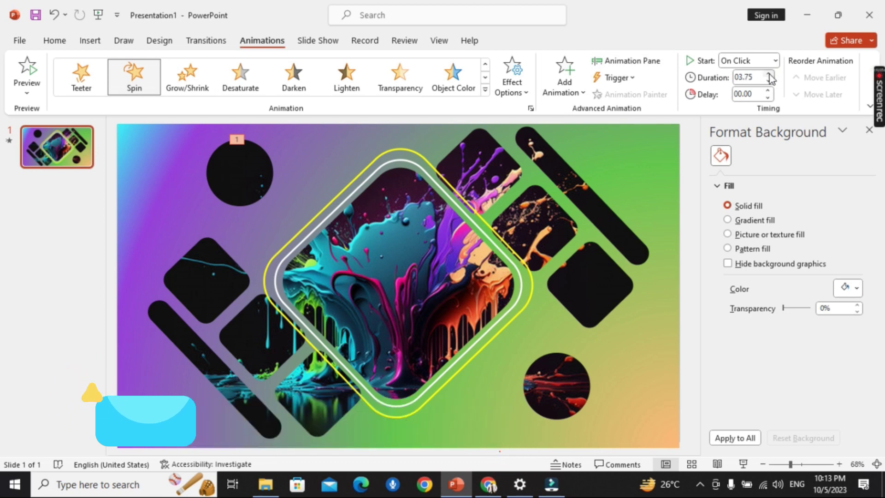
{"action": "left_click", "coordinate": [768, 73]}
{"action": "left_click", "coordinate": [768, 74]}
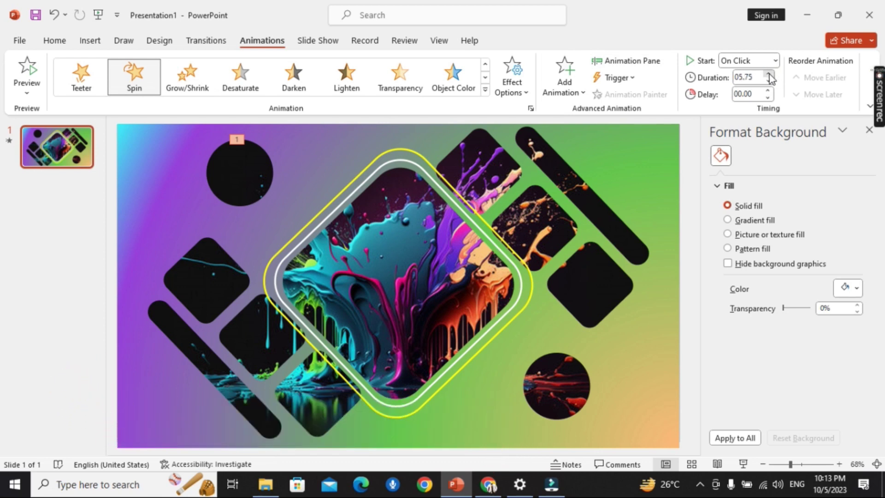
{"action": "left_click", "coordinate": [512, 83]}
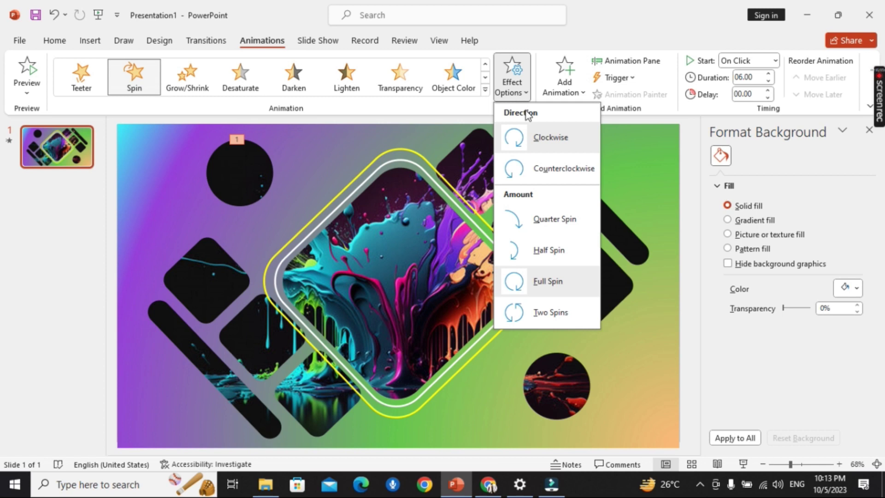
{"action": "left_click", "coordinate": [551, 140]}
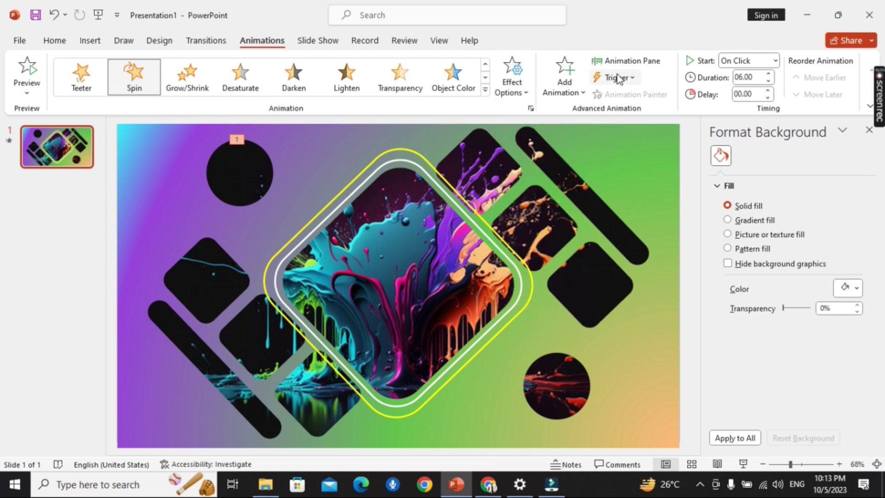
{"action": "left_click", "coordinate": [438, 180]}
- Copy the Spin animation onto the other diamond frame with Animation Painter and set its direction
{"action": "left_click", "coordinate": [631, 94]}
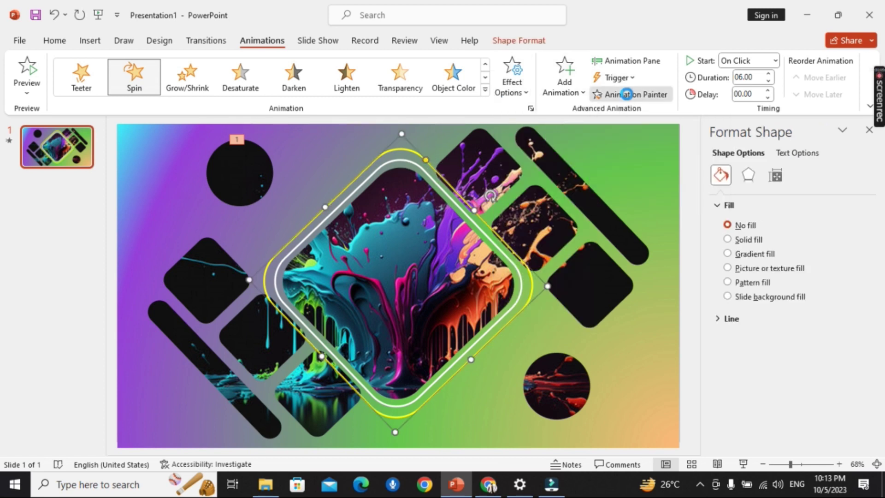
{"action": "left_click", "coordinate": [455, 208]}
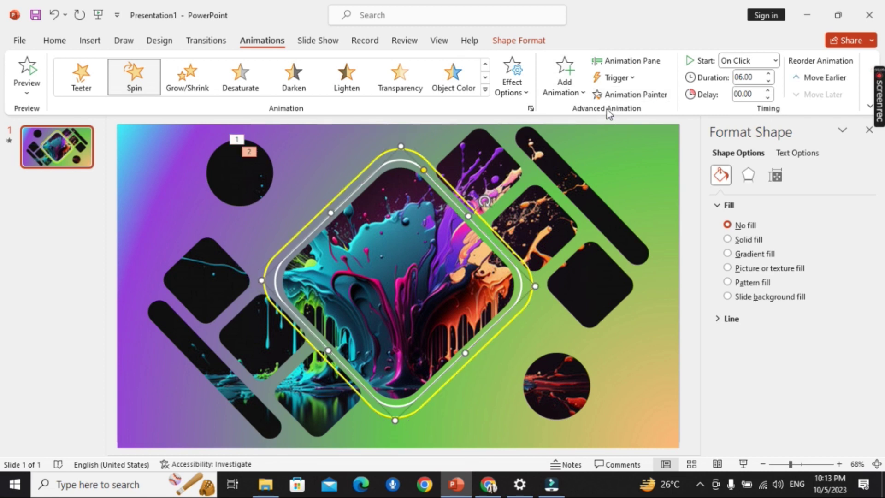
{"action": "left_click", "coordinate": [512, 76]}
{"action": "left_click", "coordinate": [535, 171]}
- Set the second frame's Spin to start With Previous in the Animation Pane
{"action": "left_click", "coordinate": [637, 63]}
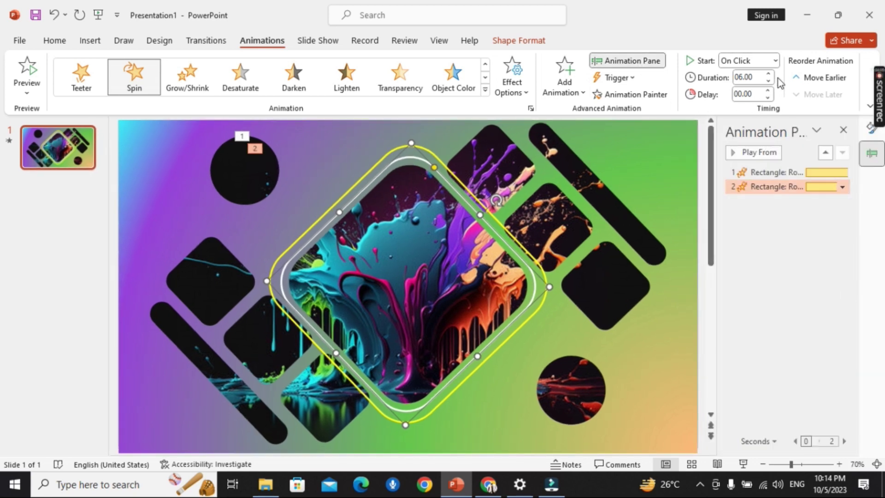
{"action": "left_click", "coordinate": [774, 61]}
{"action": "left_click", "coordinate": [762, 92]}
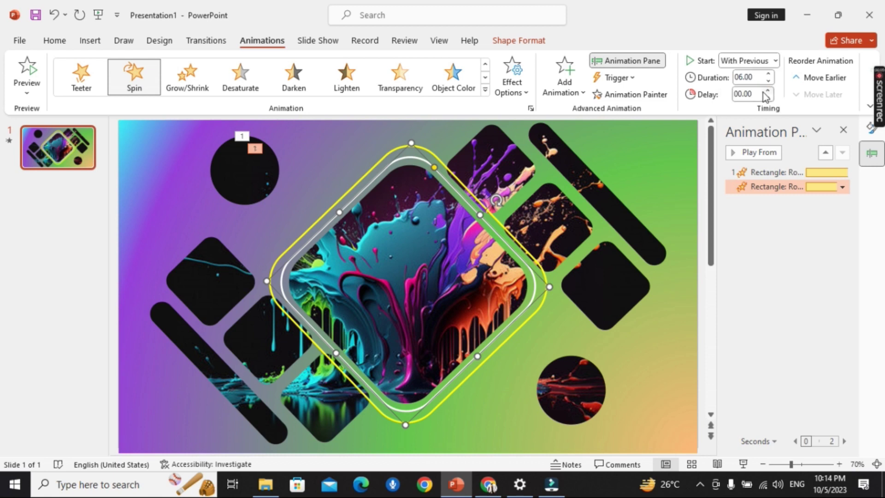
{"action": "left_click", "coordinate": [772, 231]}
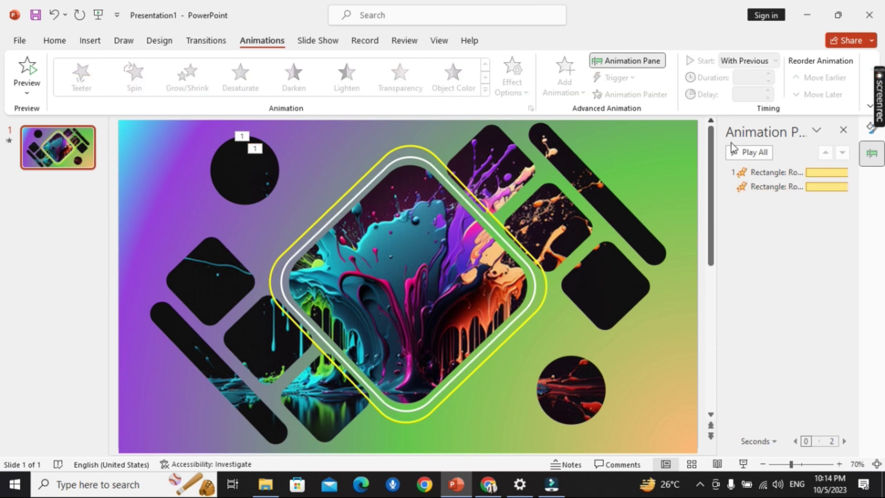
- Set both Spin animations to repeat Until End of Slide in their Timing settings
{"action": "left_click", "coordinate": [755, 175]}
{"action": "left_click", "coordinate": [754, 186], "text": "shift"}
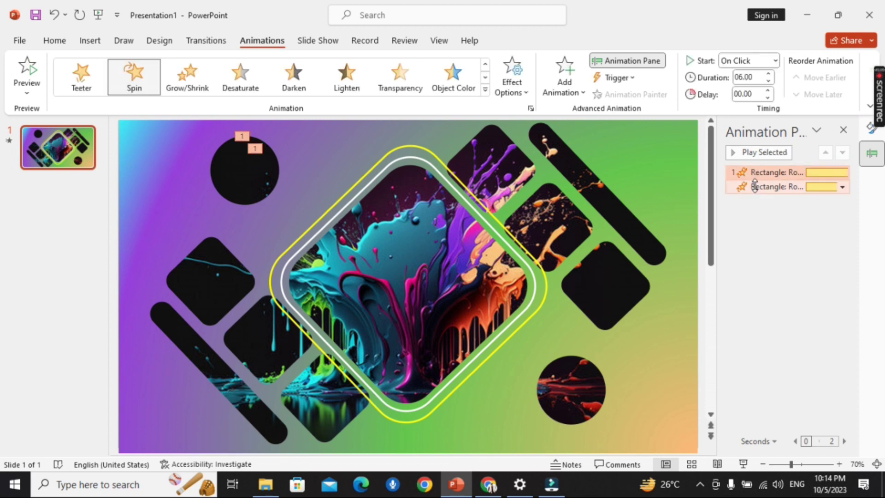
{"action": "right_click", "coordinate": [754, 186]}
{"action": "left_click", "coordinate": [765, 263]}
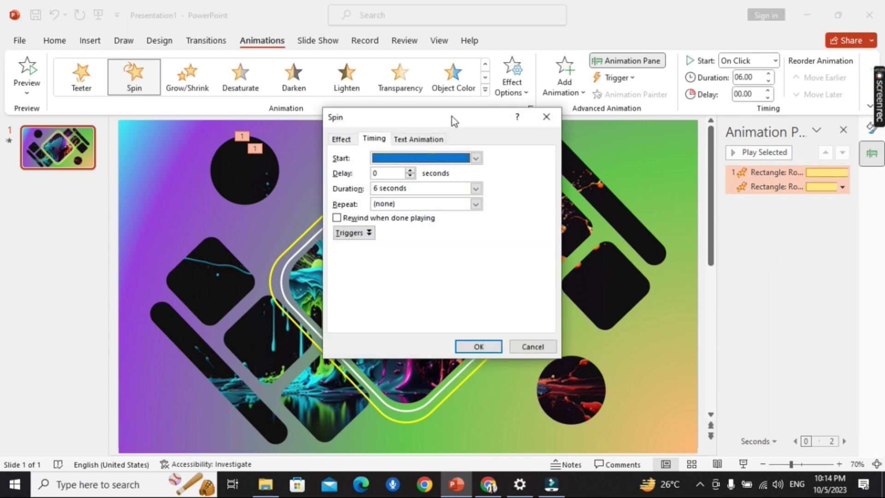
{"action": "left_click", "coordinate": [475, 204]}
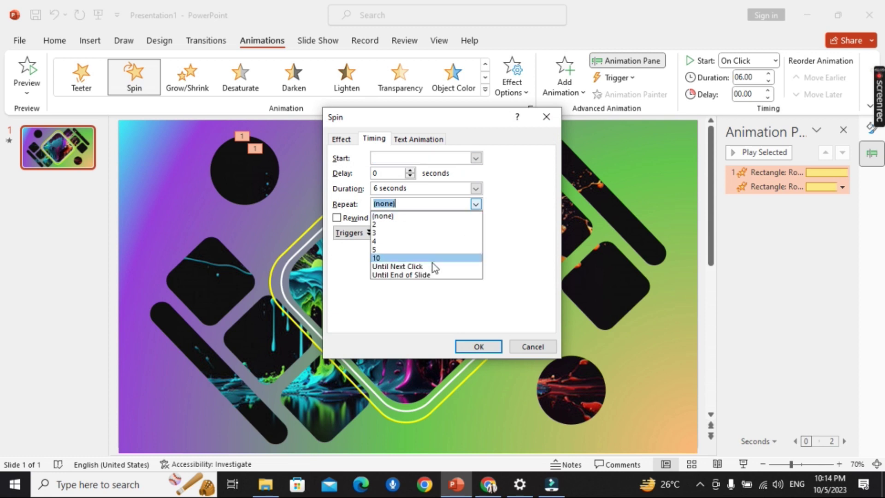
{"action": "left_click", "coordinate": [422, 275]}
{"action": "left_click", "coordinate": [477, 347]}
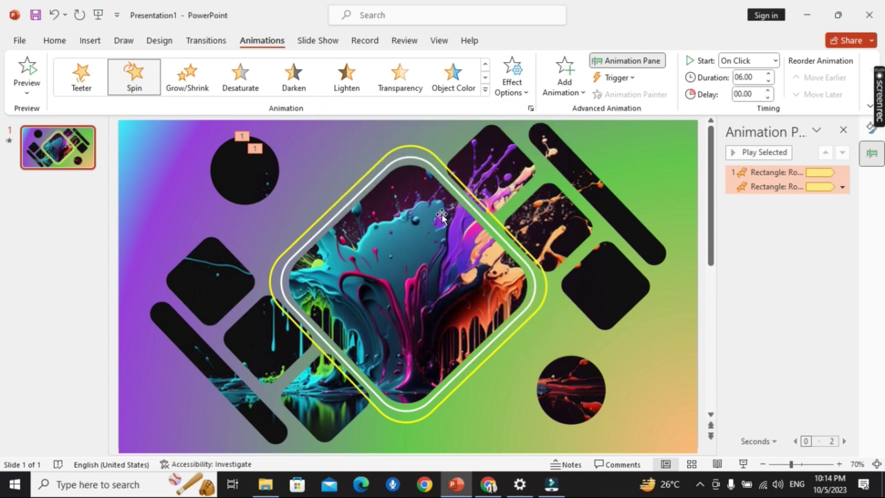
{"action": "left_click", "coordinate": [89, 41]}
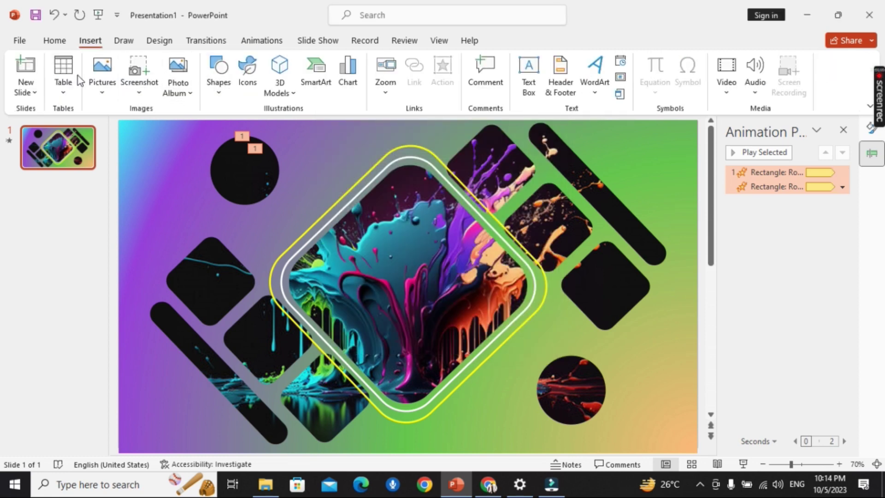
- Draw a text box over the central frame, type 'Thank You', and select the text
{"action": "left_click", "coordinate": [55, 41]}
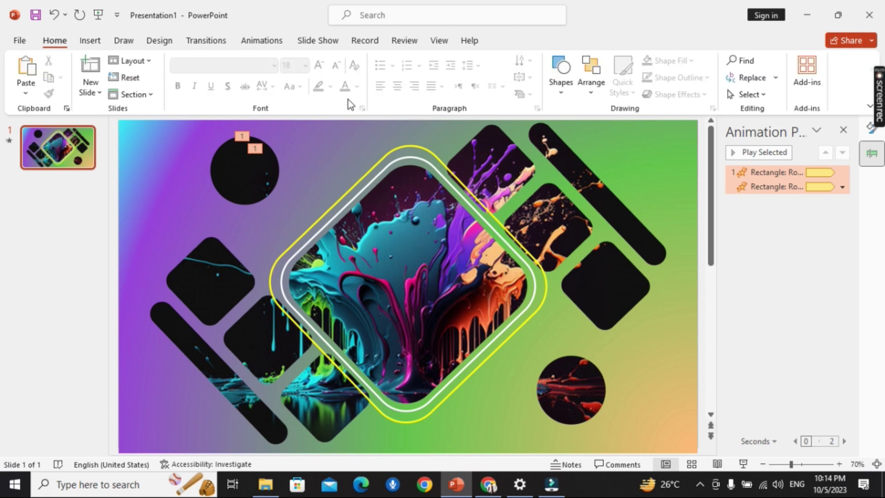
{"action": "left_click", "coordinate": [89, 40]}
{"action": "left_click", "coordinate": [528, 74]}
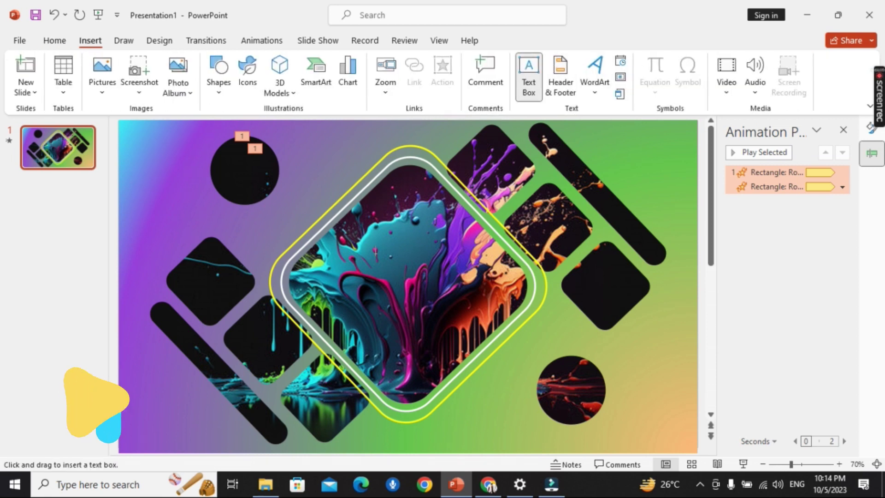
{"action": "left_click_drag", "start_coordinate": [335, 225], "coordinate": [494, 322]}
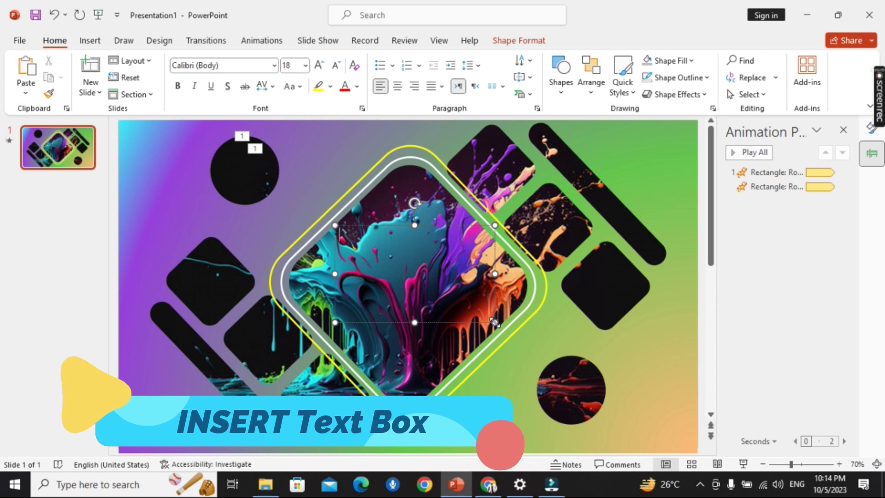
{"action": "type", "text": "Thank Yo"}
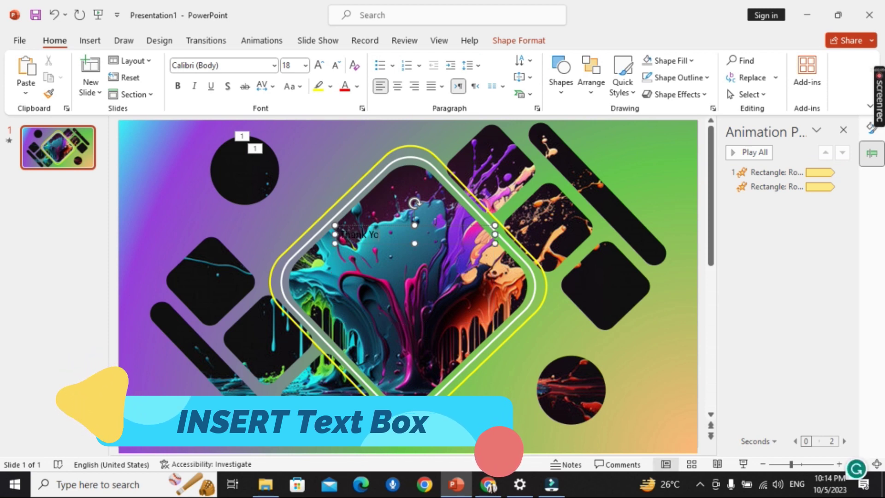
{"action": "type", "text": "u"}
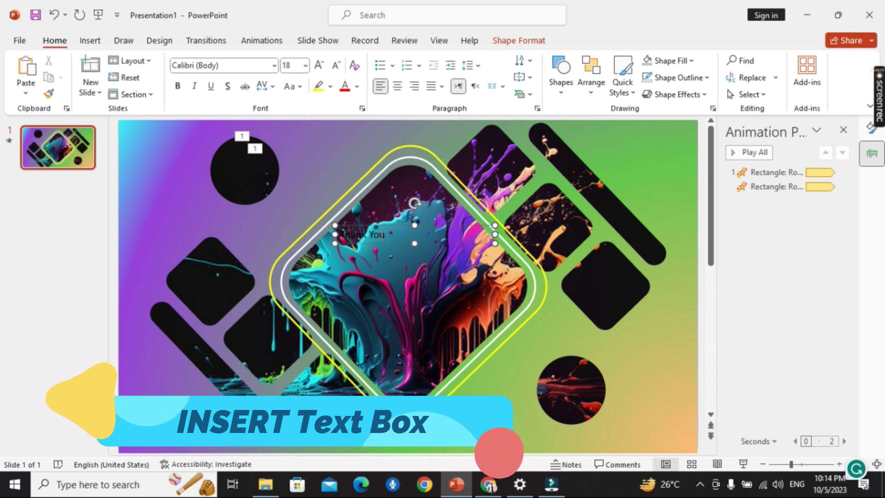
{"action": "key", "text": "ctrl+a"}
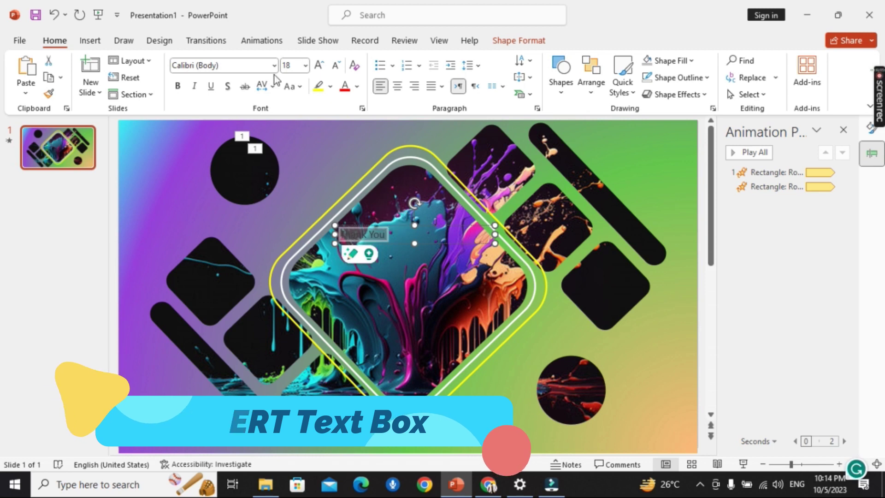
- Make the Thank You text white, centred Arial Black, enlarged to size 44
{"action": "left_click", "coordinate": [274, 66]}
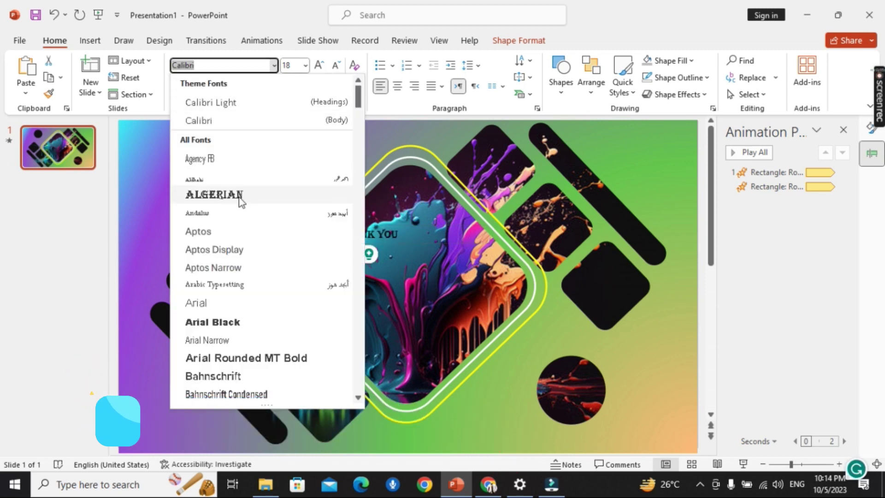
{"action": "left_click", "coordinate": [220, 321]}
{"action": "left_click", "coordinate": [320, 65]}
{"action": "left_click", "coordinate": [320, 65]}
{"action": "left_click", "coordinate": [319, 65]}
{"action": "left_click", "coordinate": [319, 65]}
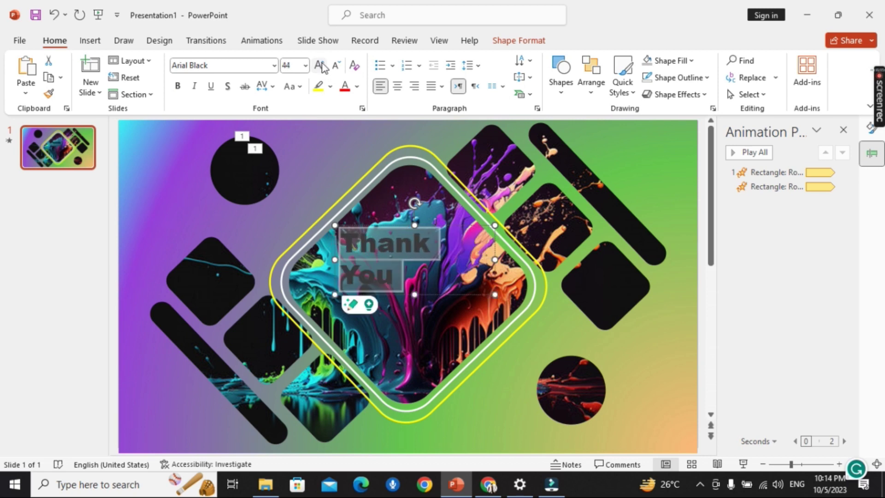
{"action": "left_click", "coordinate": [397, 88]}
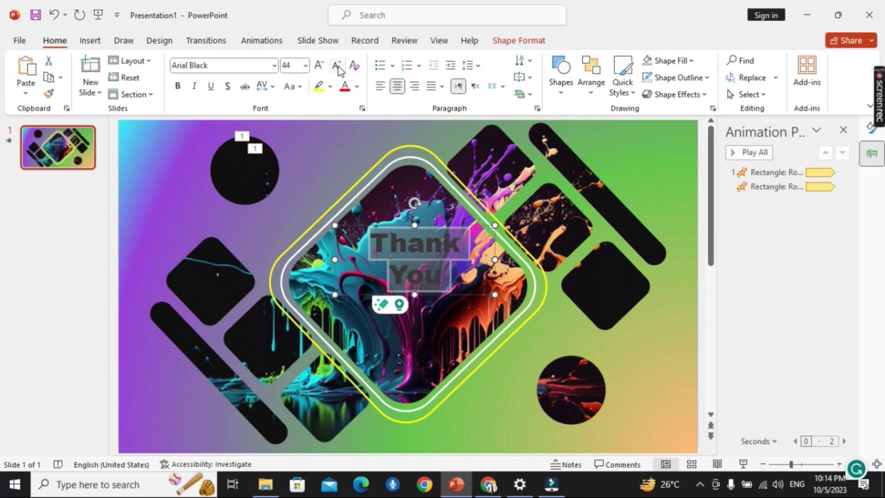
{"action": "left_click", "coordinate": [357, 86]}
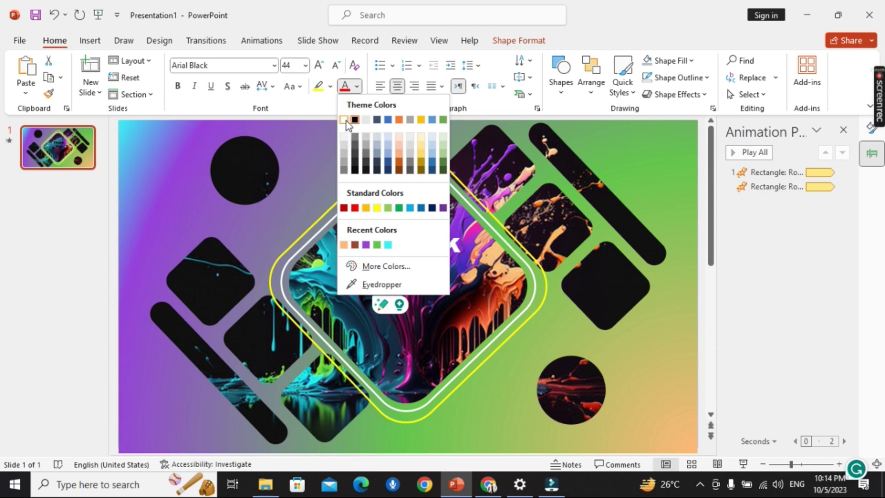
{"action": "left_click", "coordinate": [344, 120]}
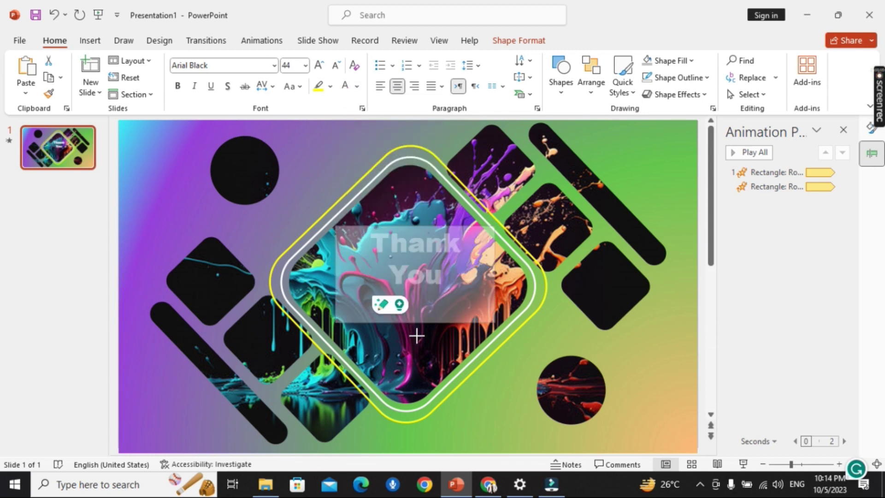
- Widen the text box, enlarge the text to 80, and nudge it to centre
{"action": "left_click_drag", "start_coordinate": [334, 259], "coordinate": [289, 259]}
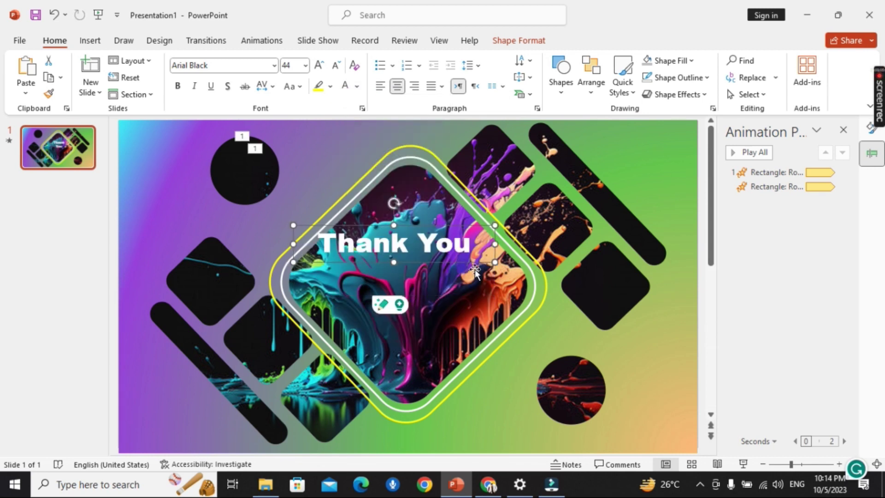
{"action": "left_click_drag", "start_coordinate": [495, 260], "coordinate": [535, 249]}
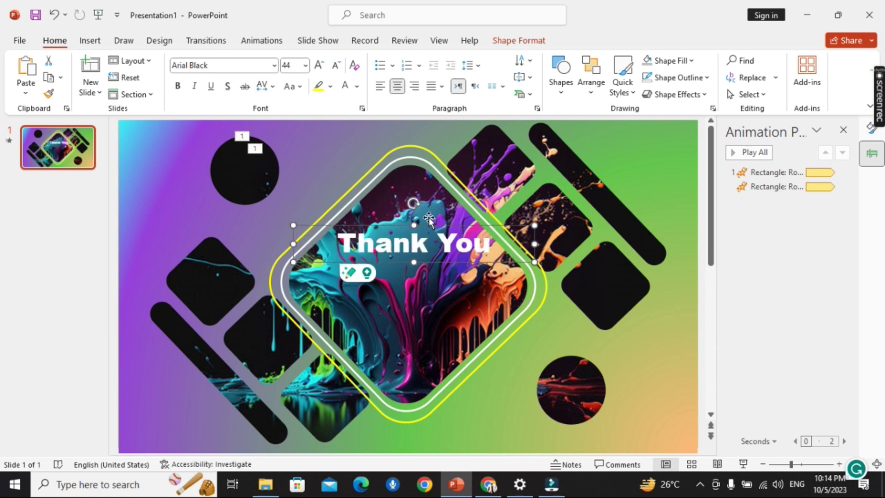
{"action": "left_click", "coordinate": [319, 65]}
{"action": "left_click", "coordinate": [319, 65]}
{"action": "left_click", "coordinate": [318, 65]}
{"action": "left_click", "coordinate": [319, 65]}
{"action": "left_click", "coordinate": [319, 65]}
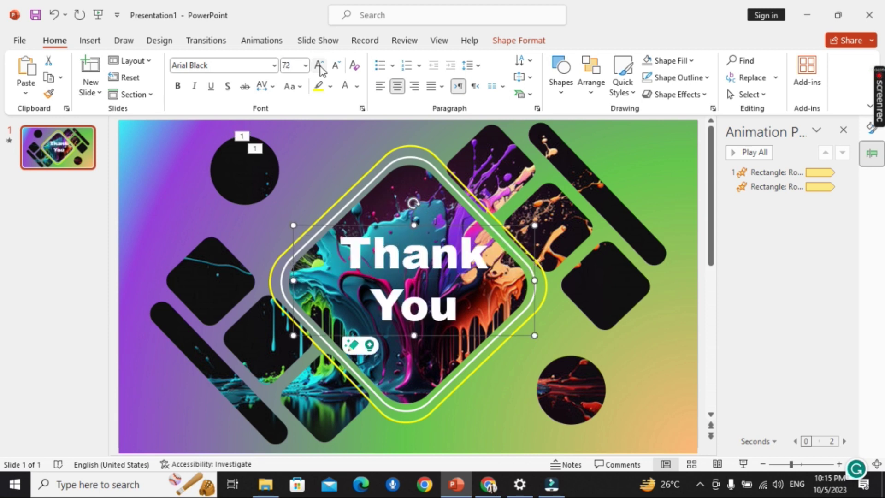
{"action": "left_click", "coordinate": [319, 65]}
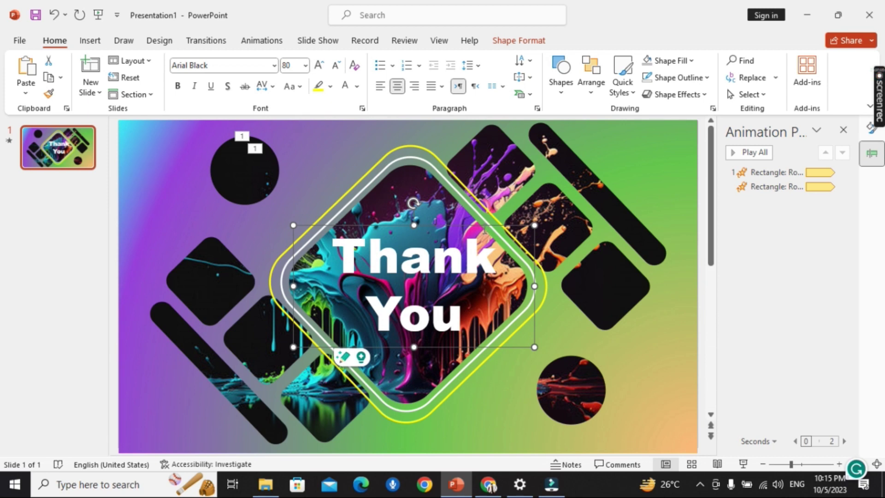
{"action": "left_click_drag", "start_coordinate": [482, 225], "coordinate": [476, 225]}
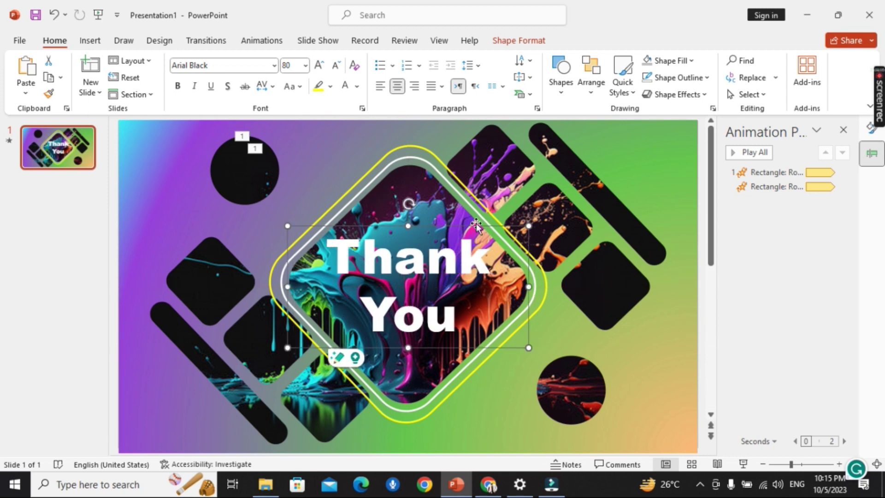
- Give the Thank You text a Half Reflection effect and a yellow text fill
{"action": "left_click", "coordinate": [537, 44]}
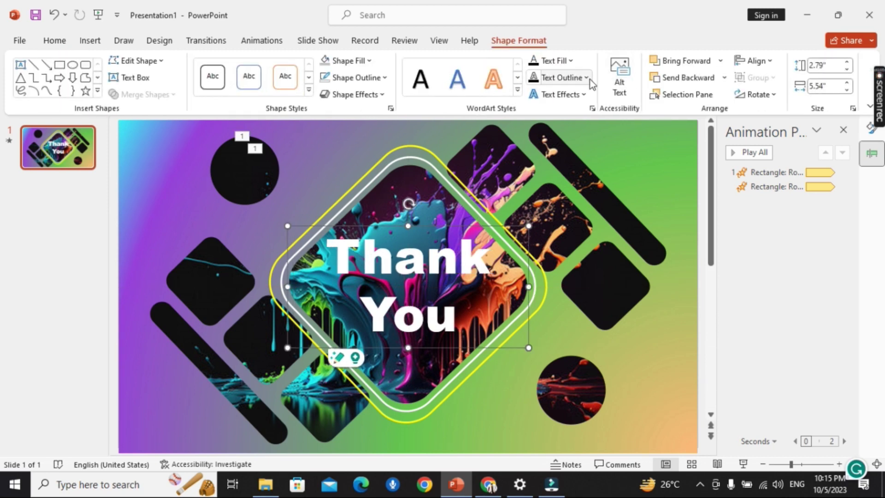
{"action": "left_click", "coordinate": [583, 94]}
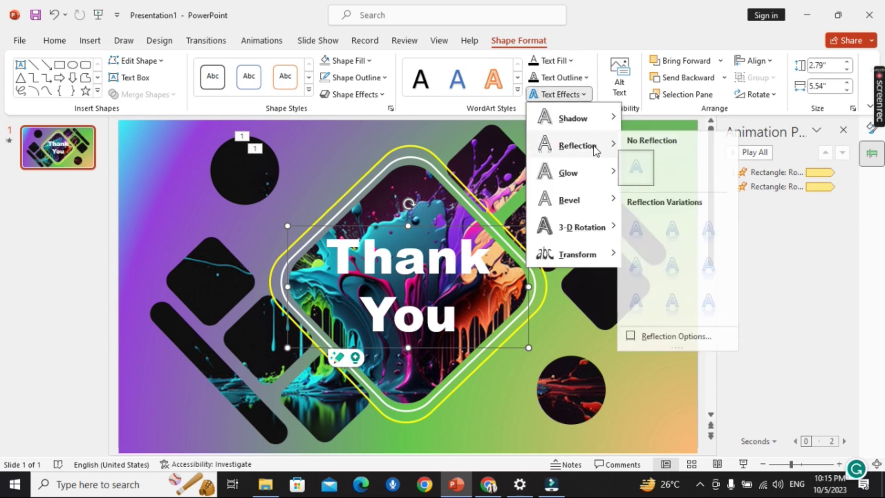
{"action": "mouse_move", "coordinate": [577, 145]}
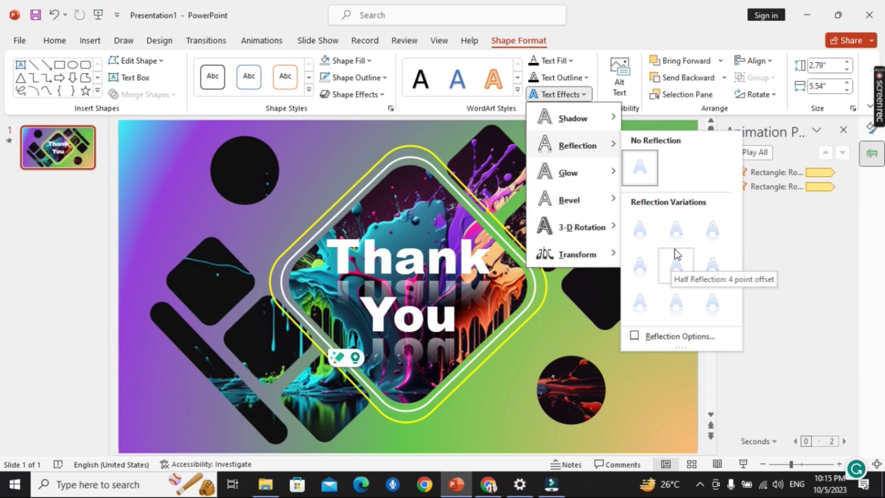
{"action": "left_click", "coordinate": [639, 266]}
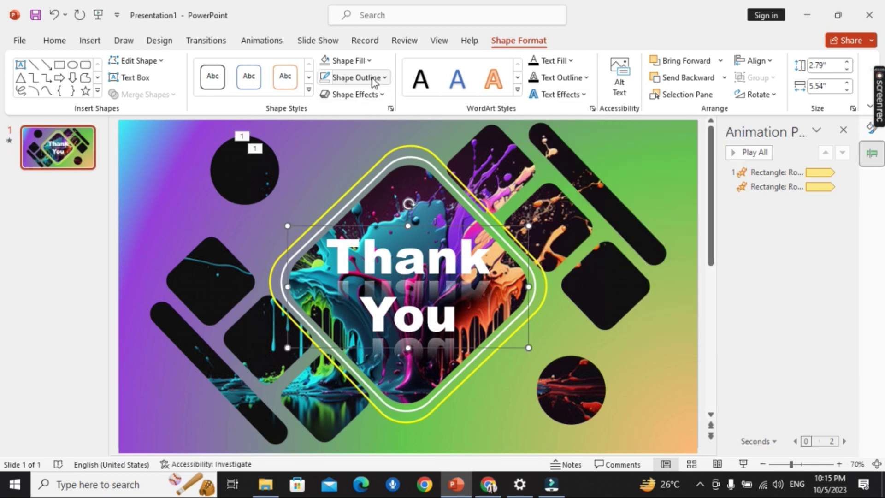
{"action": "left_click", "coordinate": [570, 60]}
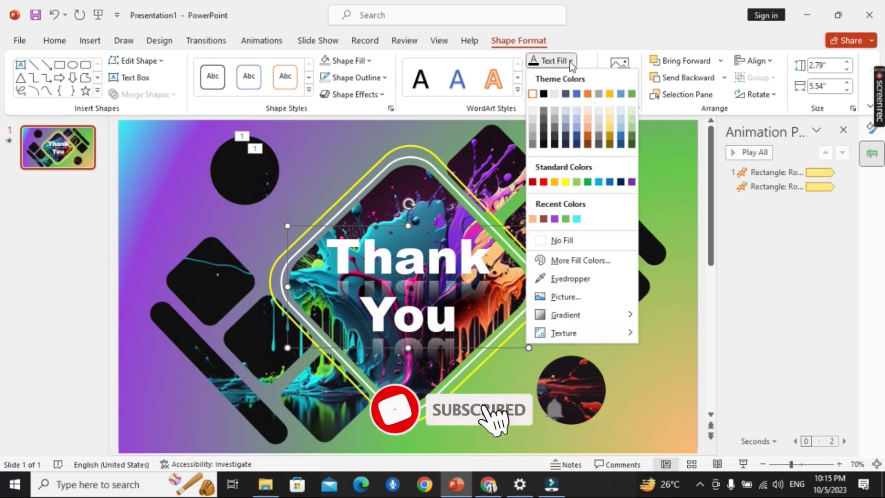
{"action": "left_click", "coordinate": [566, 182]}
{"action": "left_click", "coordinate": [75, 191]}
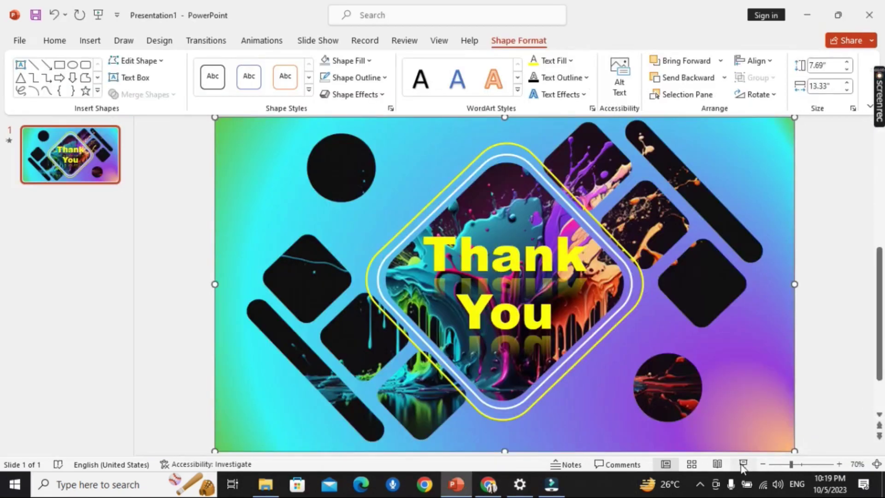
- Start the slide show from the current slide using the status-bar Slide Show button
{"action": "left_click", "coordinate": [743, 464]}
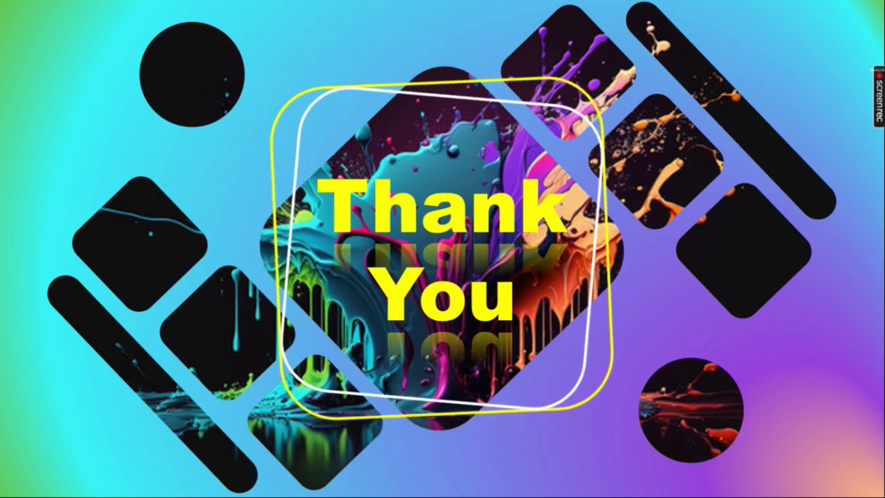